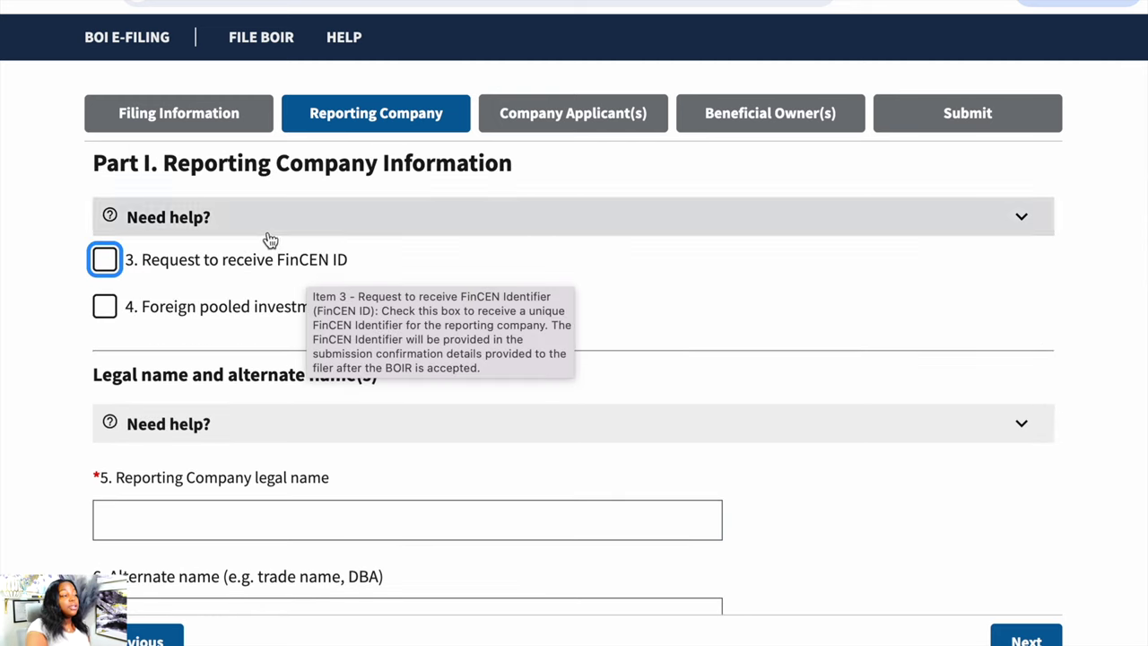
# - Tick item 3, Request to receive FinCEN ID, and leave item 4 foreign pooled investment vehicle unticked
pyautogui.moveTo(299, 262)
pyautogui.moveTo(287, 281)
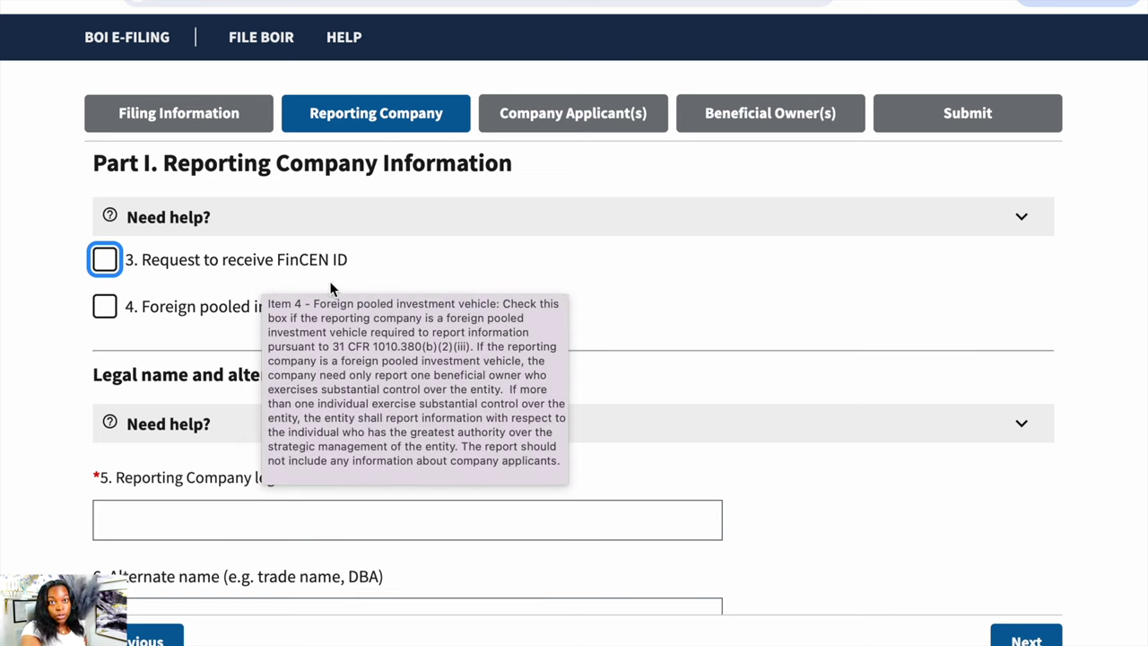
pyautogui.click(104, 260)
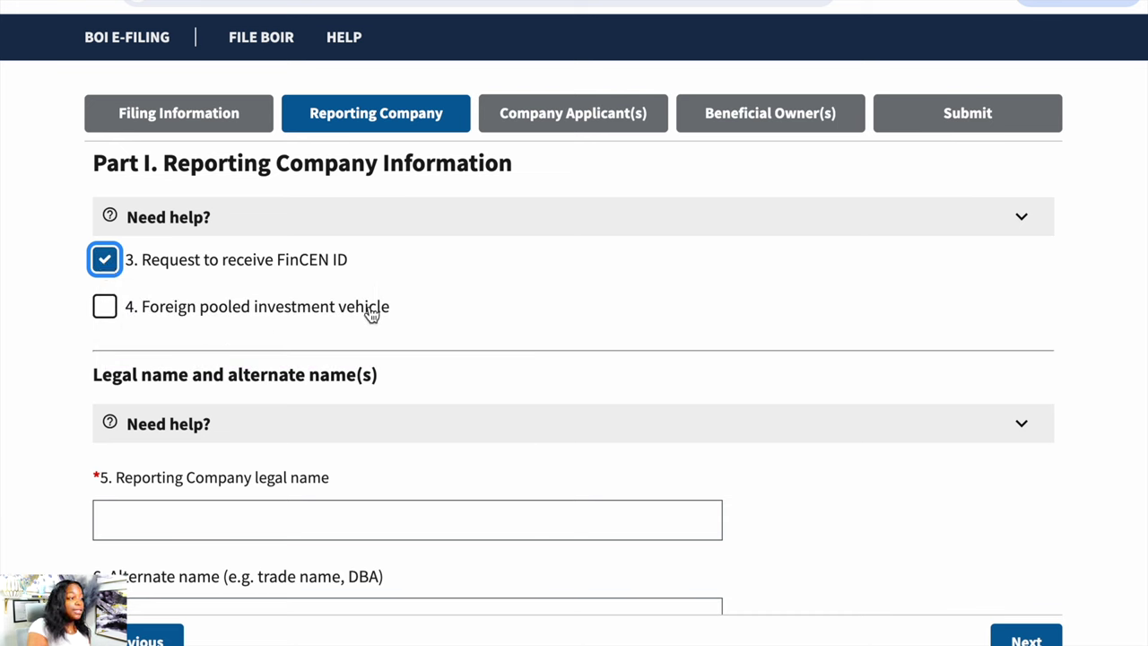
pyautogui.moveTo(312, 316)
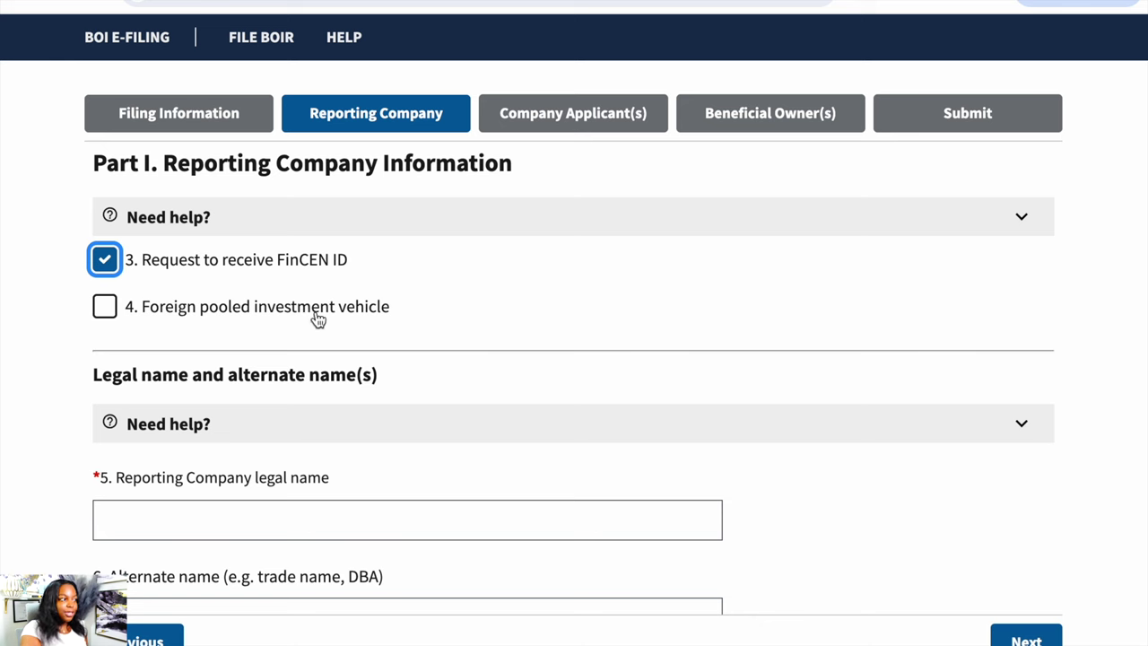
# - Enter 'Susan Gardening Llc' as the reporting company's legal name in field 5
pyautogui.moveTo(259, 274)
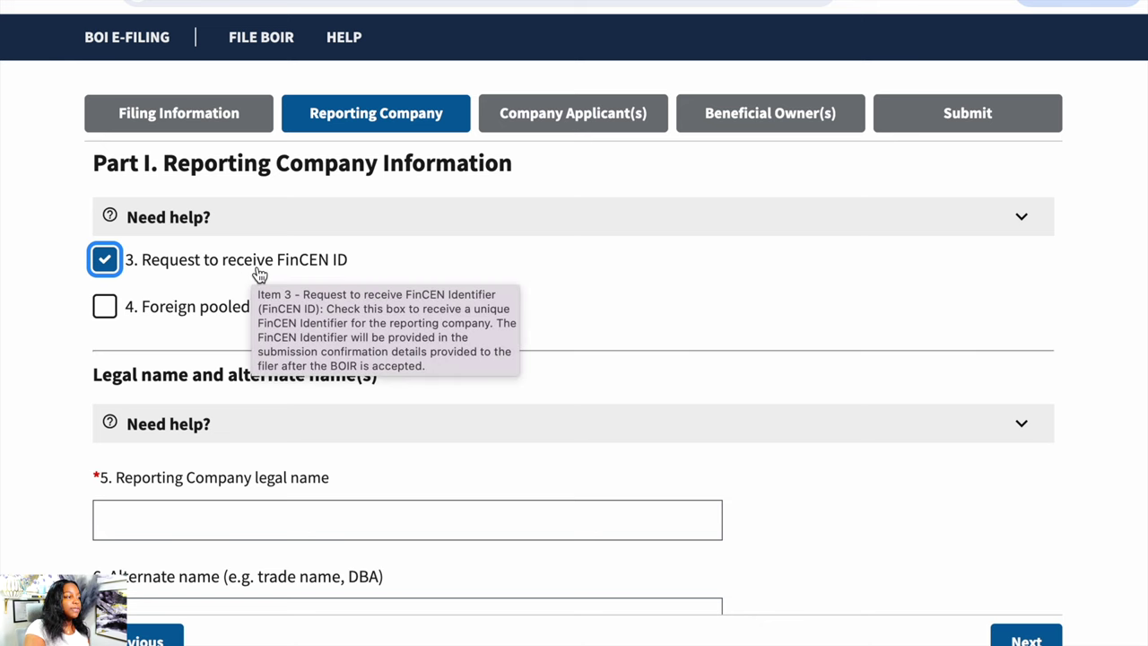
pyautogui.scroll(-2, 259, 274)
pyautogui.click(235, 337)
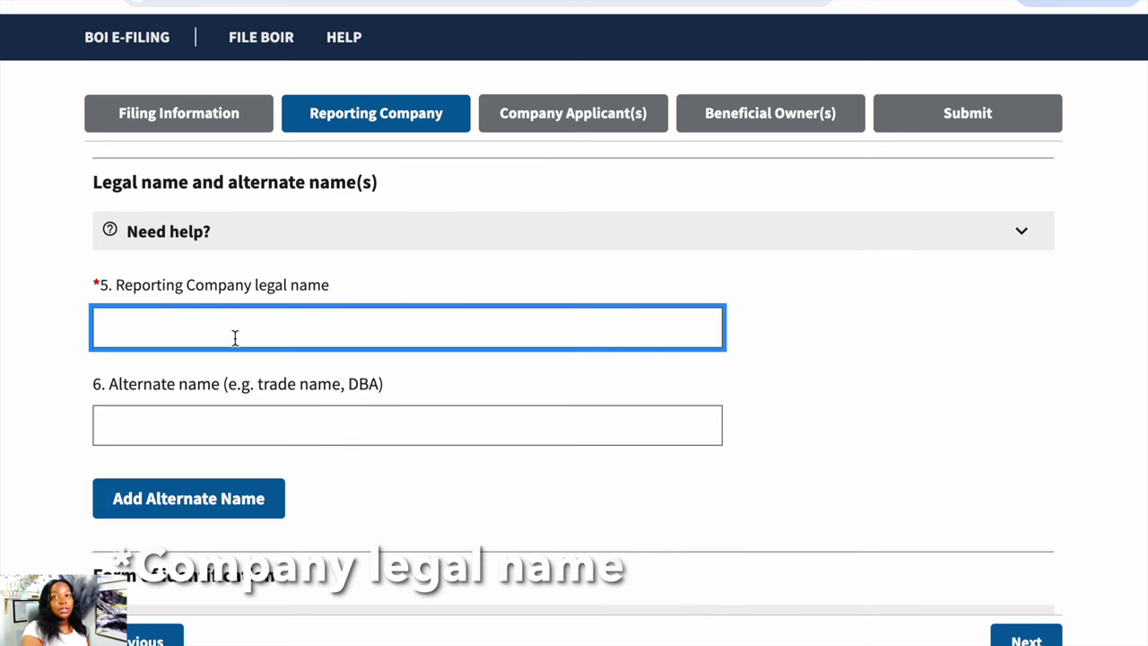
pyautogui.write('S')
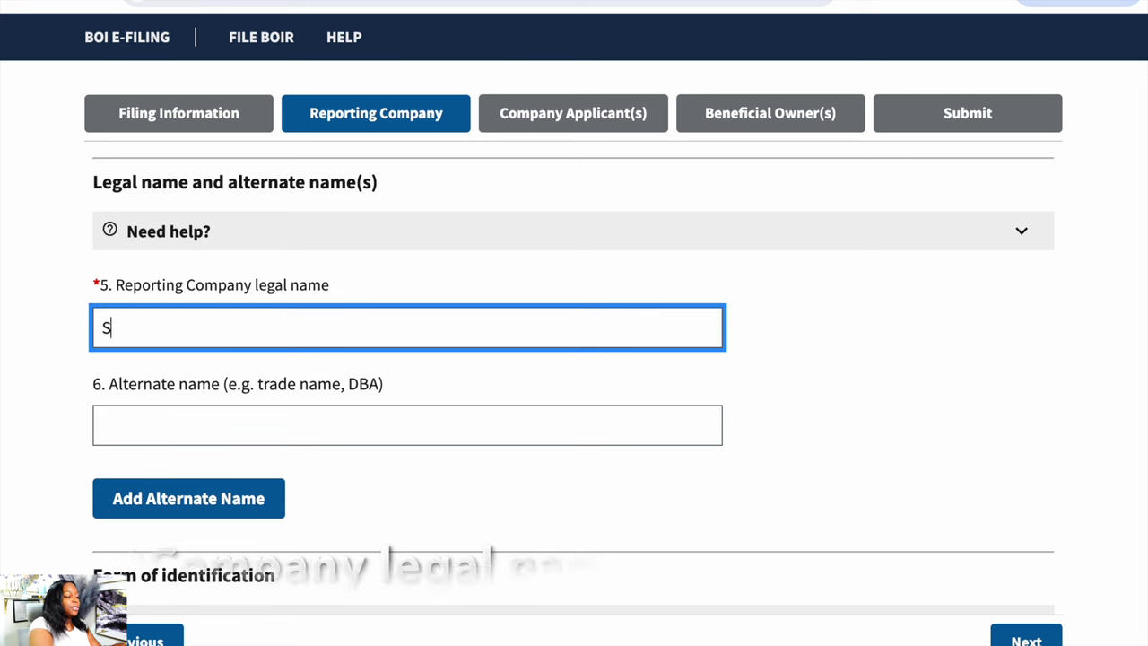
pyautogui.write('usan Gardening L')
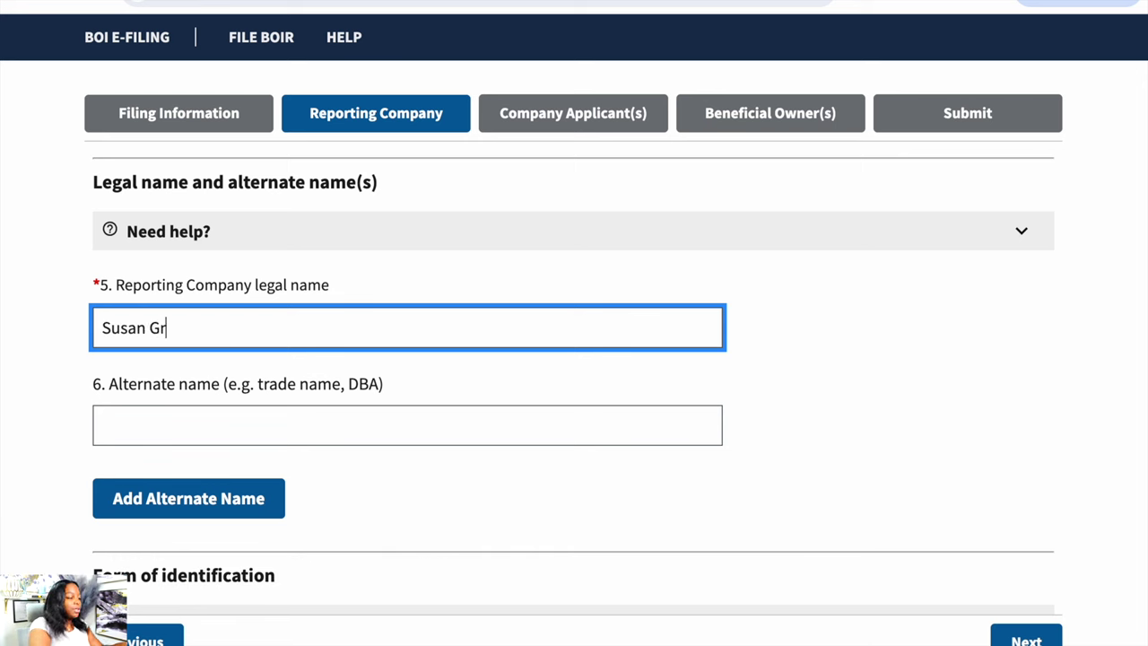
pyautogui.write('lc')
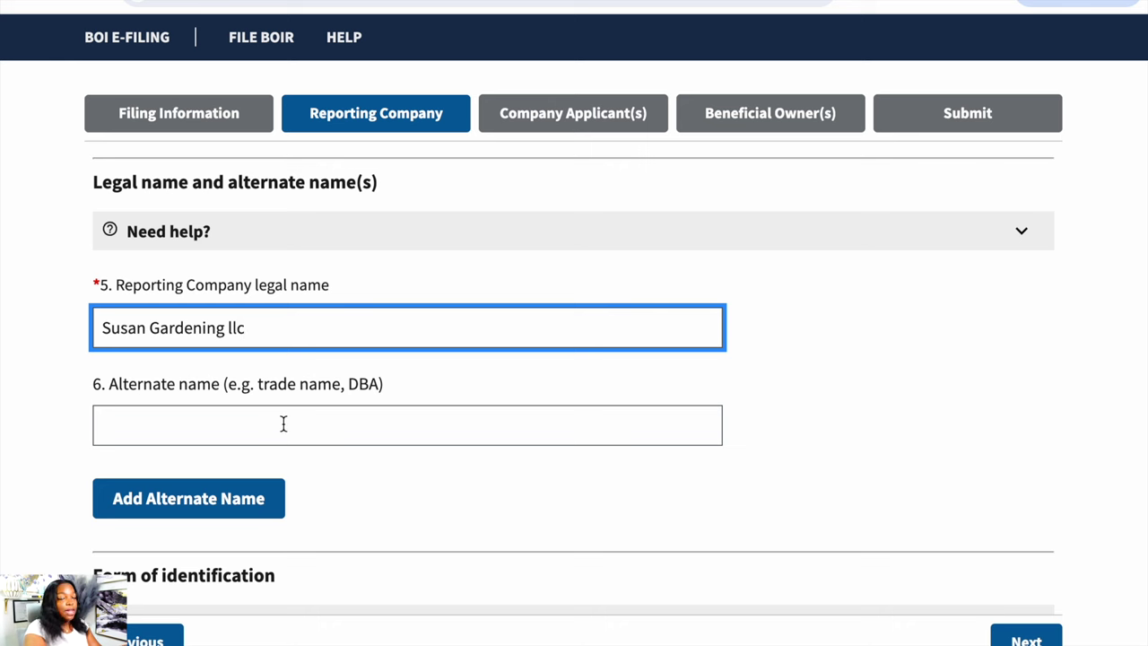
# - Set the tax identification type to EIN and enter the company's EIN number
pyautogui.moveTo(284, 423)
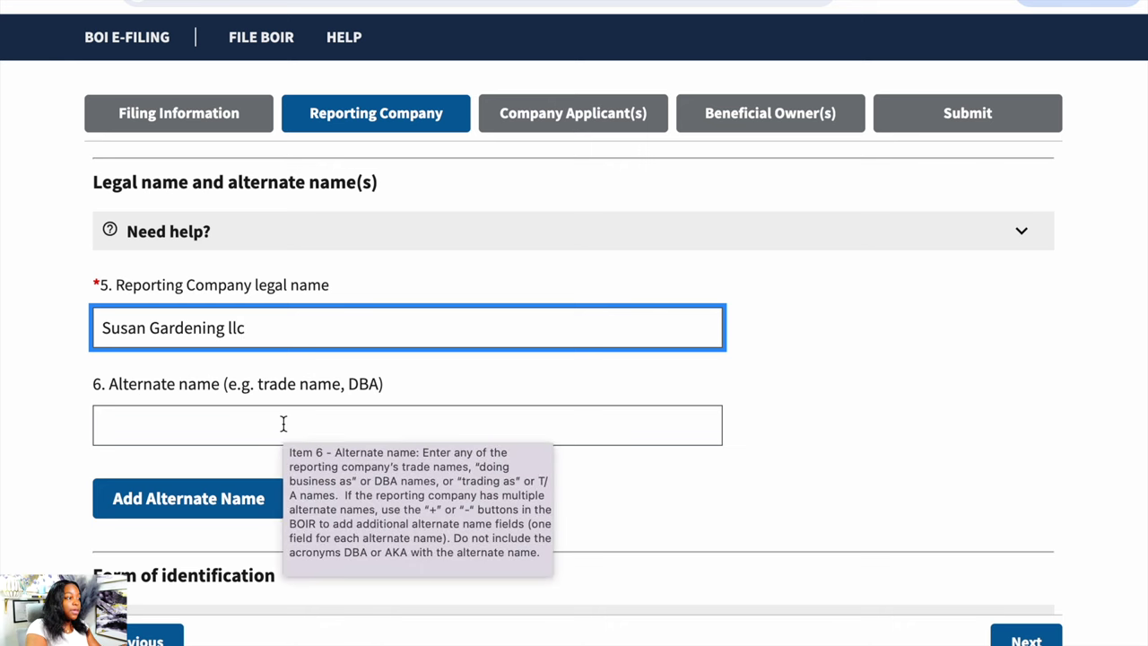
pyautogui.scroll(-1, 284, 423)
pyautogui.scroll(-3, 283, 423)
pyautogui.click(283, 420)
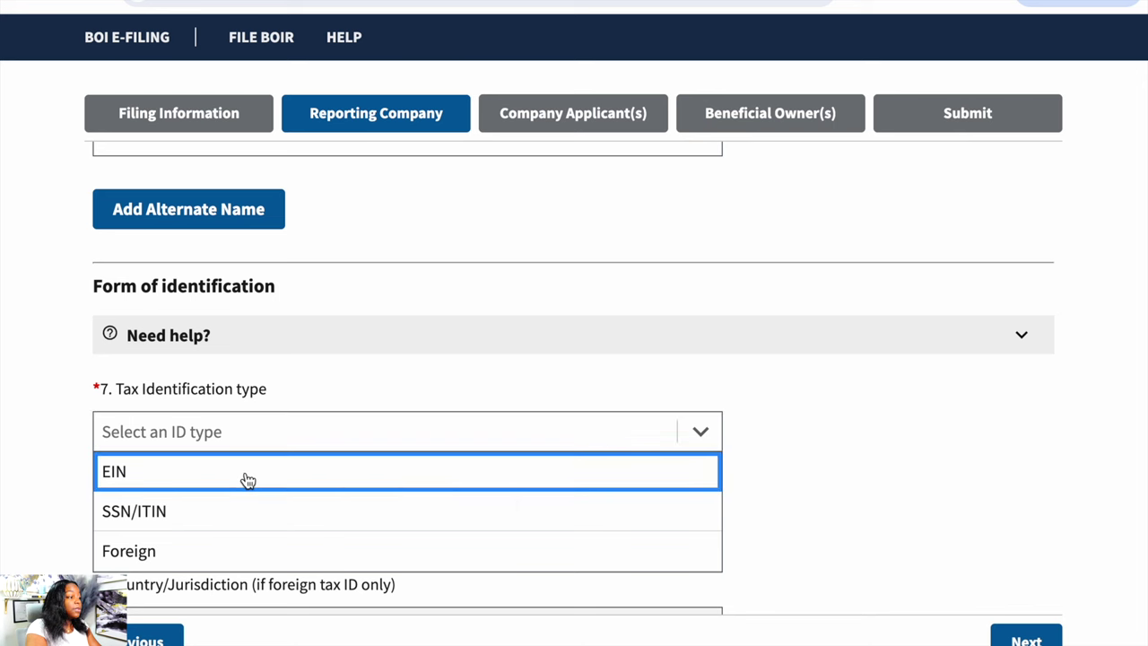
pyautogui.click(248, 480)
pyautogui.click(252, 430)
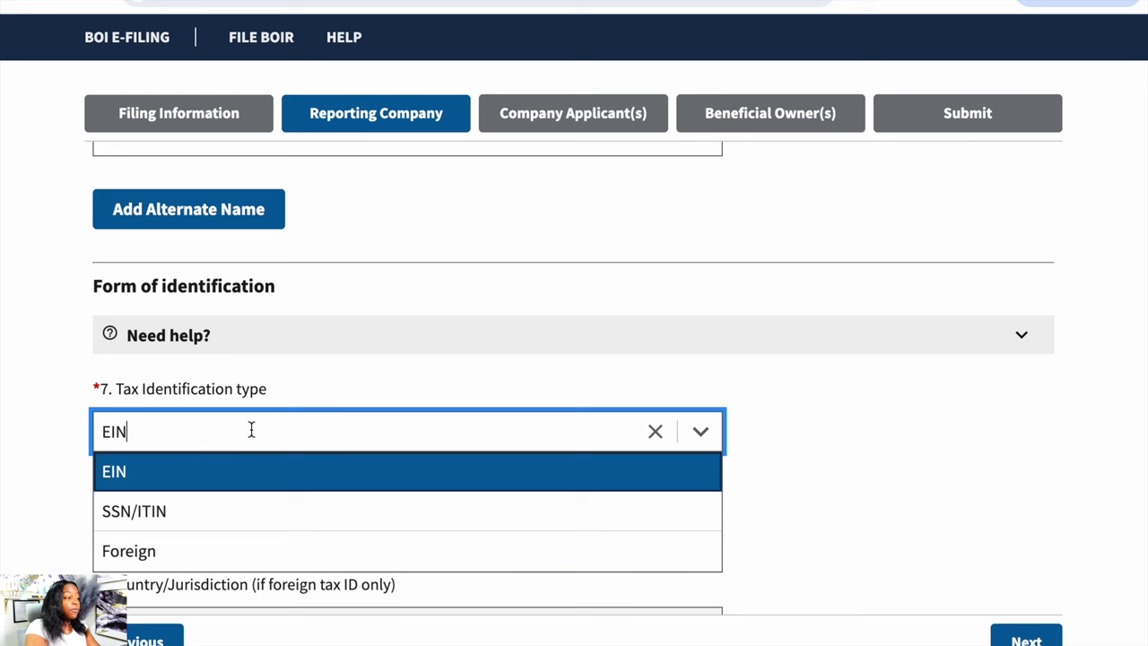
pyautogui.click(65, 502)
pyautogui.click(149, 536)
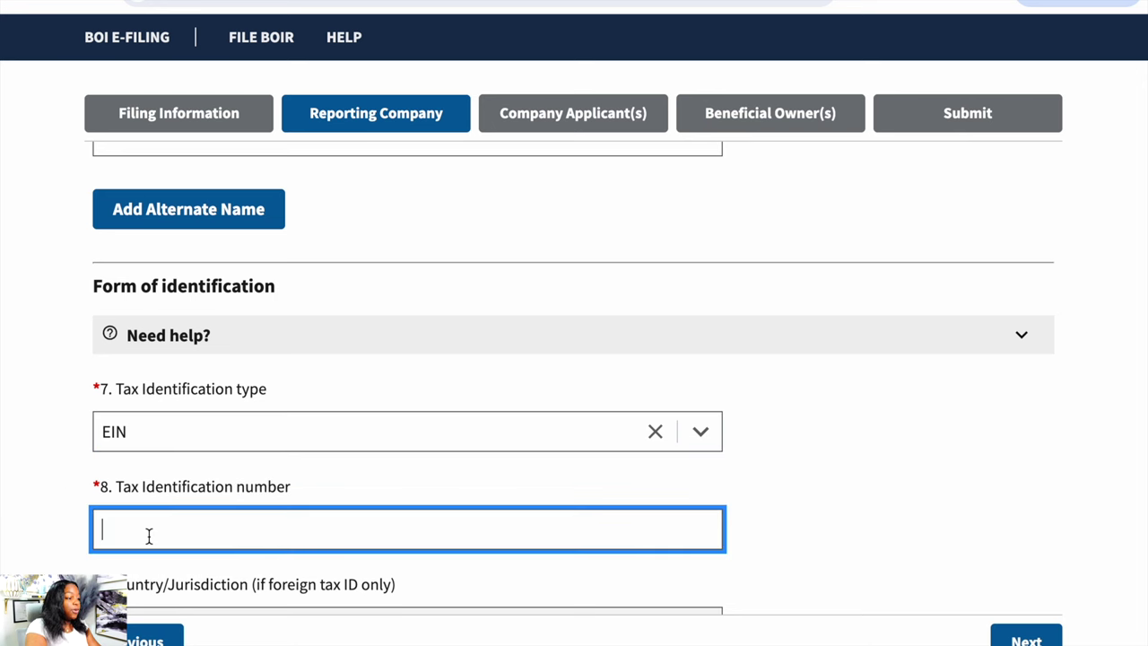
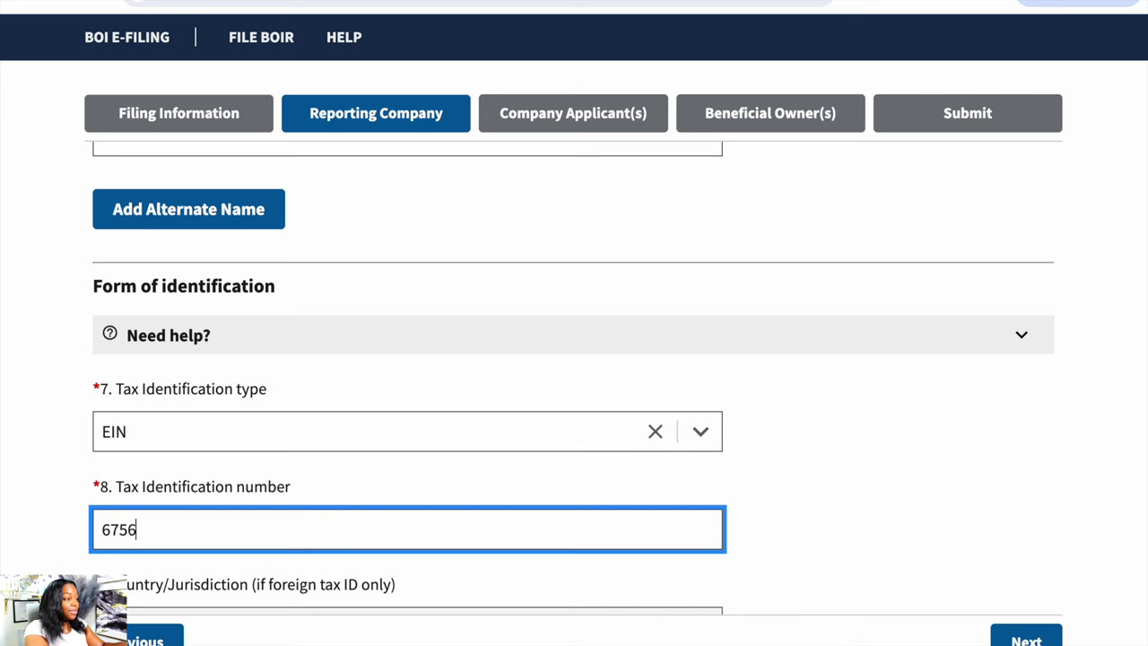
pyautogui.scroll(-1, 574, 359)
pyautogui.scroll(-2, 574, 359)
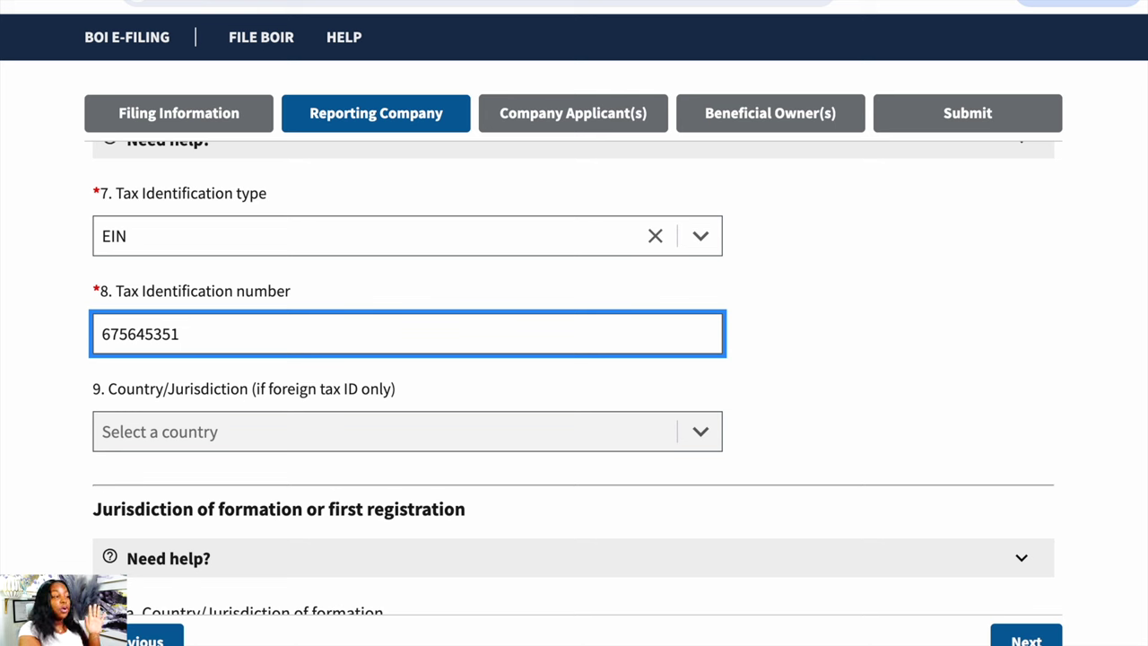
pyautogui.scroll(-3, 42, 422)
# - Set the formation country to United States of America and pick the state of formation
pyautogui.click(273, 362)
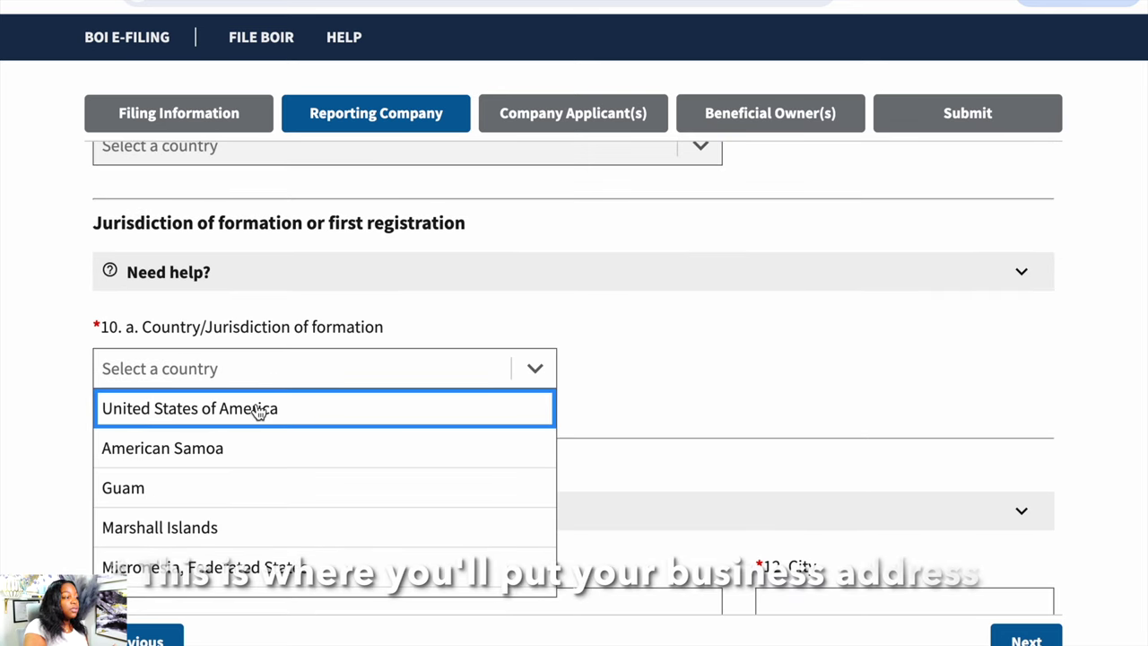
pyautogui.click(255, 408)
pyautogui.scroll(-2, 260, 403)
pyautogui.click(284, 346)
pyautogui.scroll(-4, 275, 494)
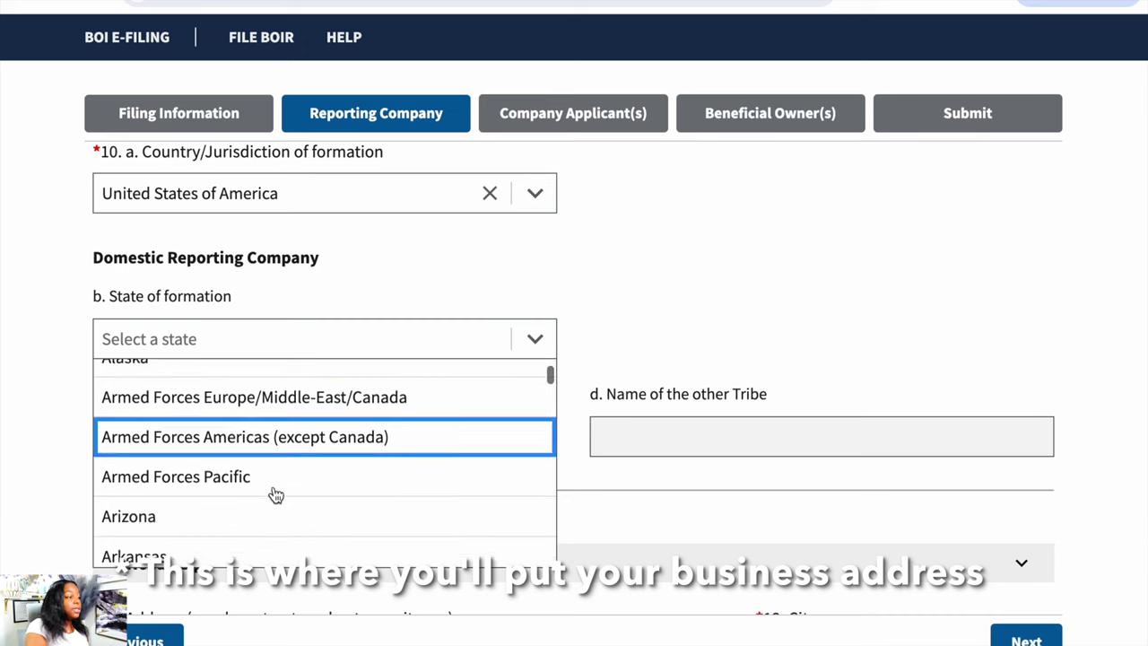
pyautogui.scroll(-4, 276, 495)
pyautogui.scroll(1, 275, 494)
pyautogui.click(254, 391)
pyautogui.scroll(-3, 287, 395)
# - Enter the company's street address, Chicago as the city, and the ZIP code
pyautogui.click(329, 401)
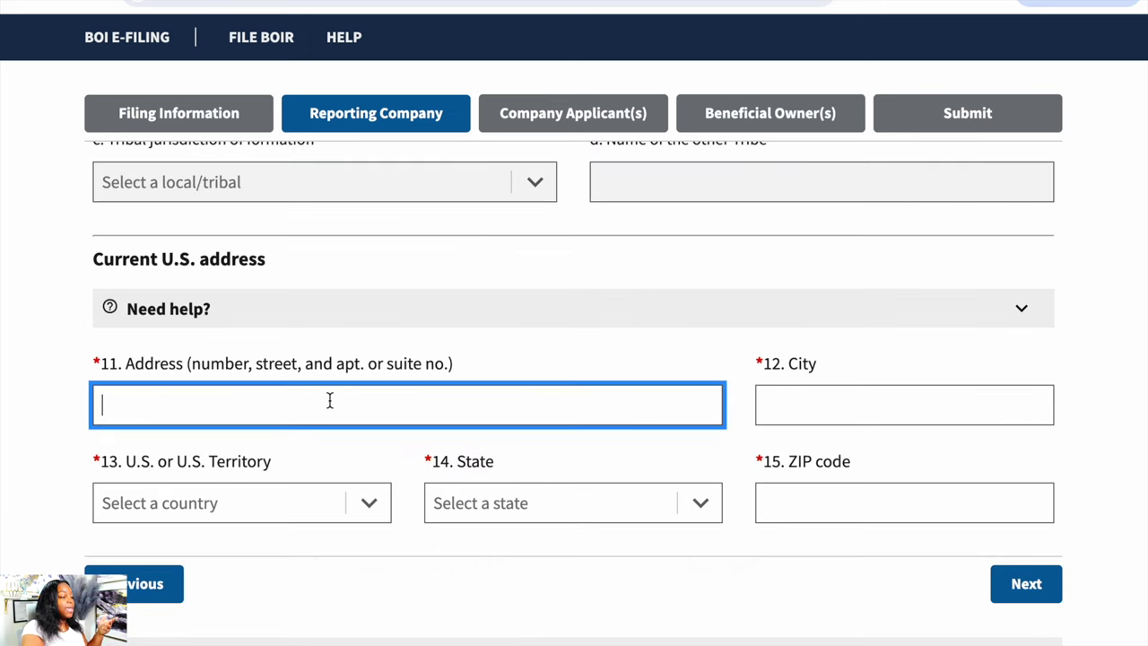
pyautogui.press('Tab')
pyautogui.write('chicago')
pyautogui.click(800, 489)
pyautogui.write('56')
pyautogui.press('BackSpace')
pyautogui.write('1902')
pyautogui.click(269, 503)
# - Set the address country to United States of America and state to Illinois, then go to Company Applicant(s)
pyautogui.click(329, 542)
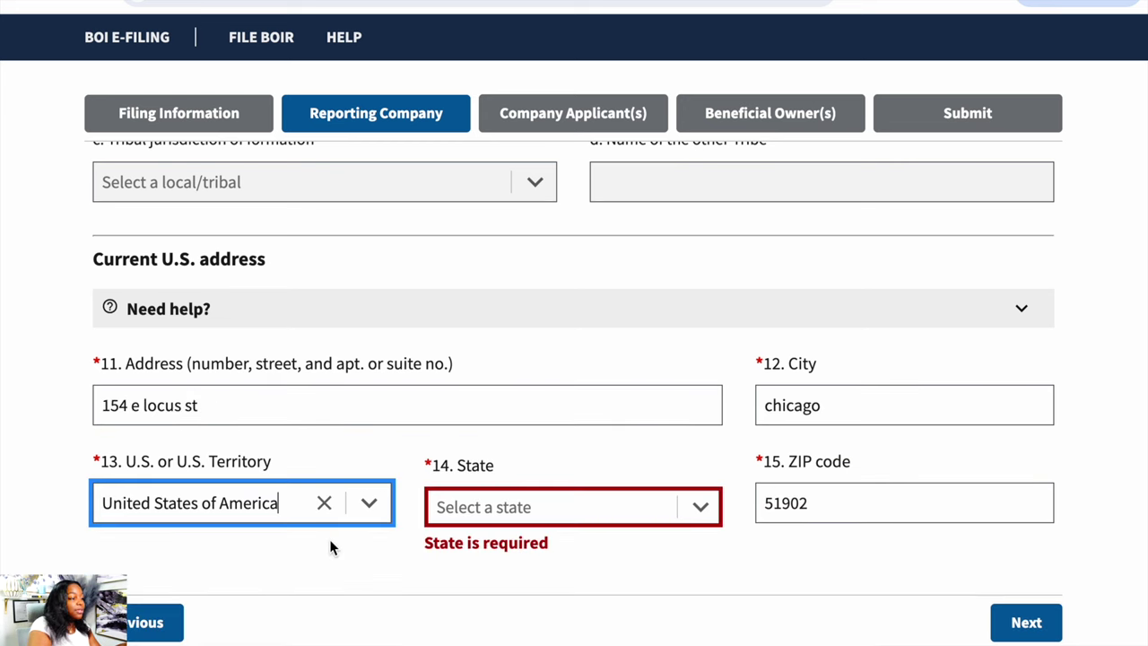
pyautogui.click(539, 493)
pyautogui.scroll(-4, 541, 549)
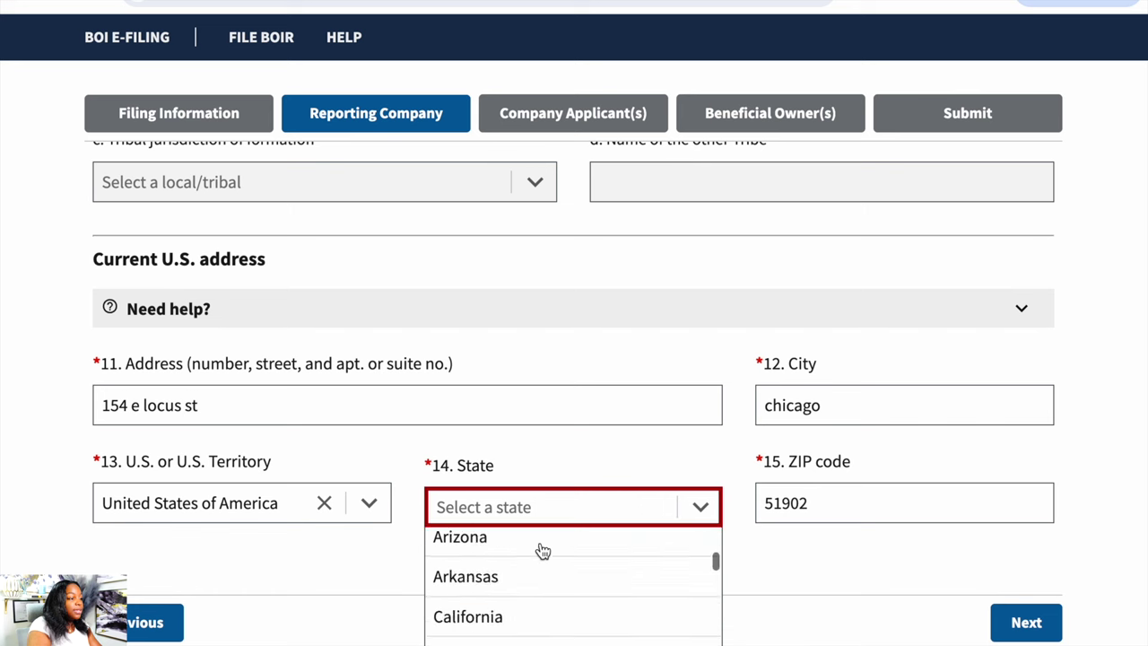
pyautogui.scroll(-3, 542, 551)
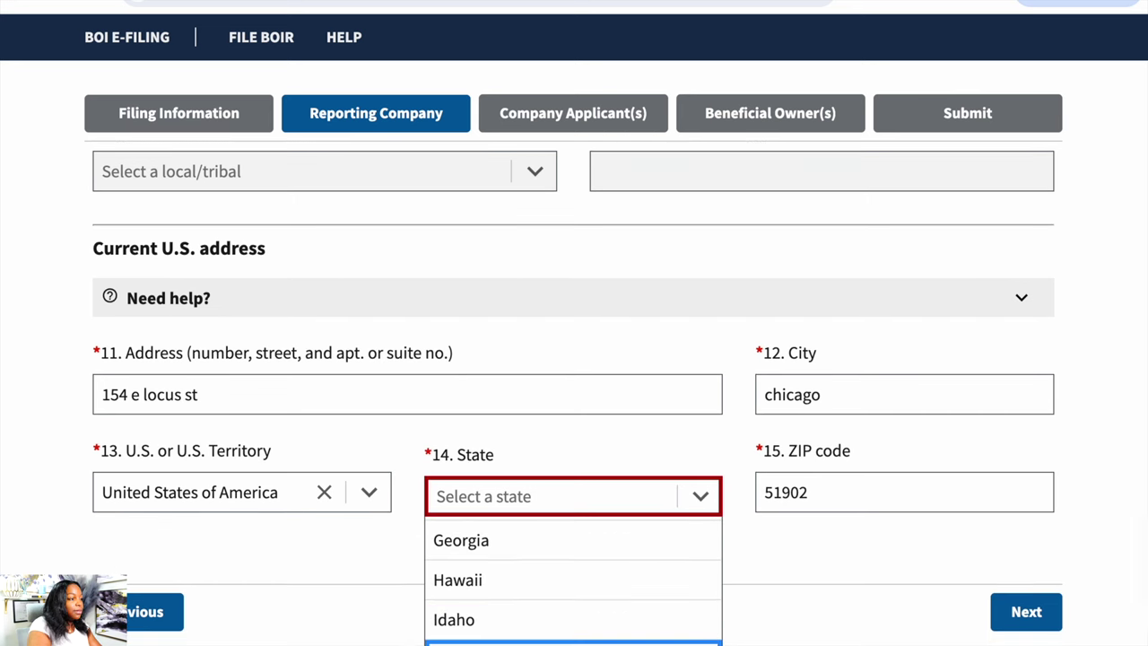
pyautogui.click(538, 640)
pyautogui.click(1014, 573)
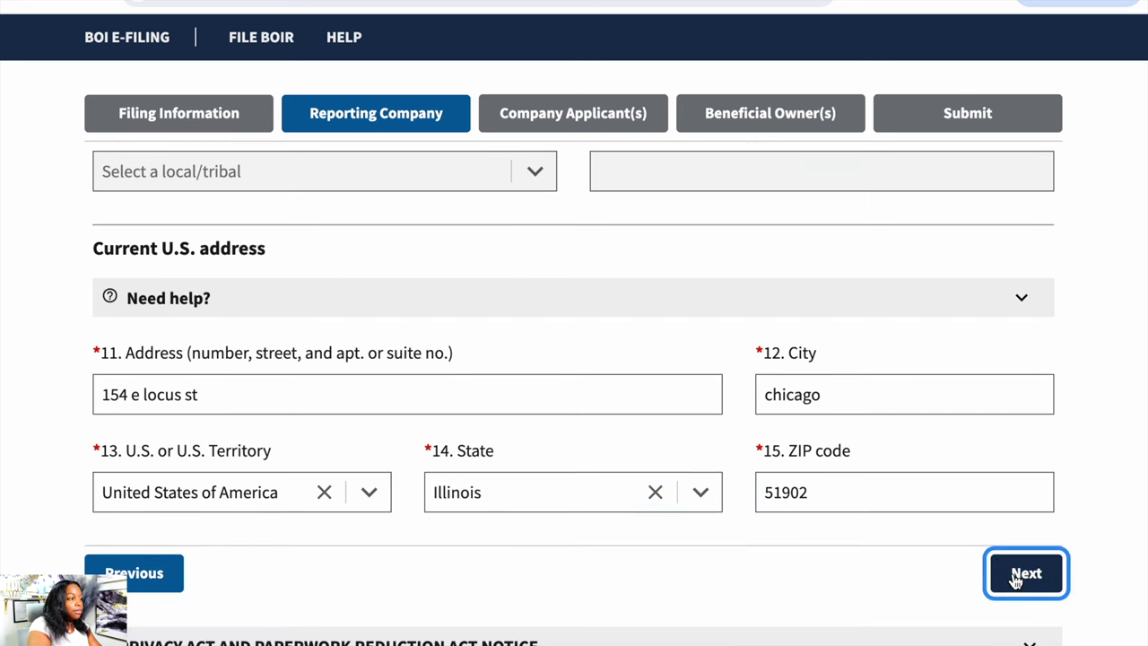
pyautogui.scroll(-3, 1012, 581)
pyautogui.moveTo(271, 375)
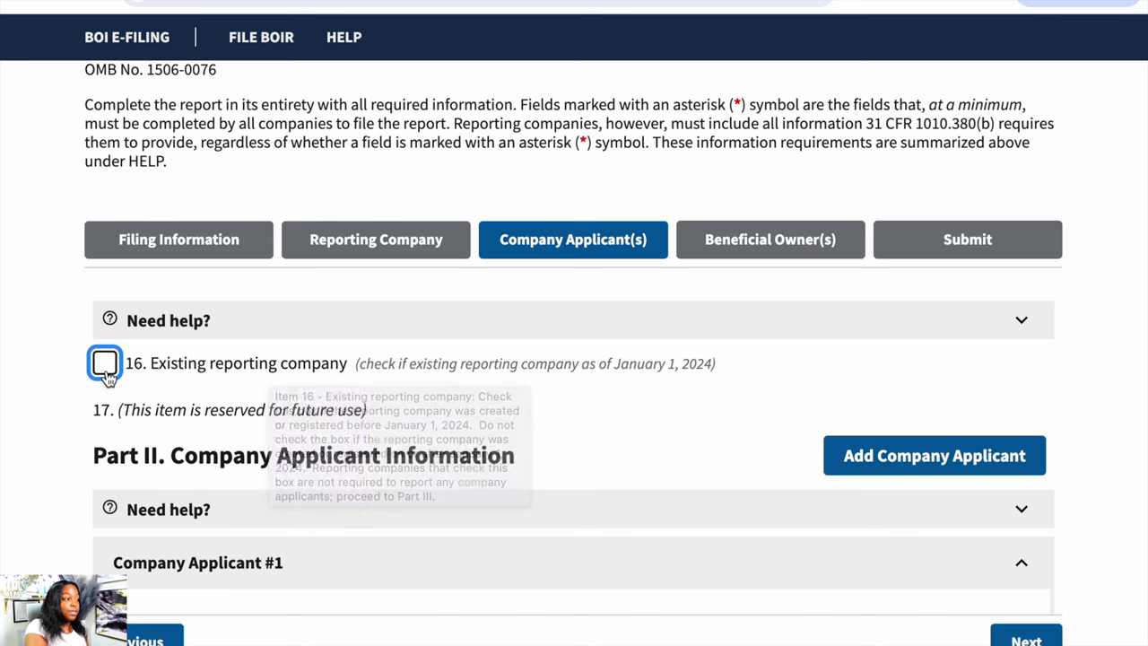
# - Mark item 16 Existing reporting company, confirm clearing applicant fields, and continue to Beneficial Owner #1
pyautogui.scroll(-6, 629, 558)
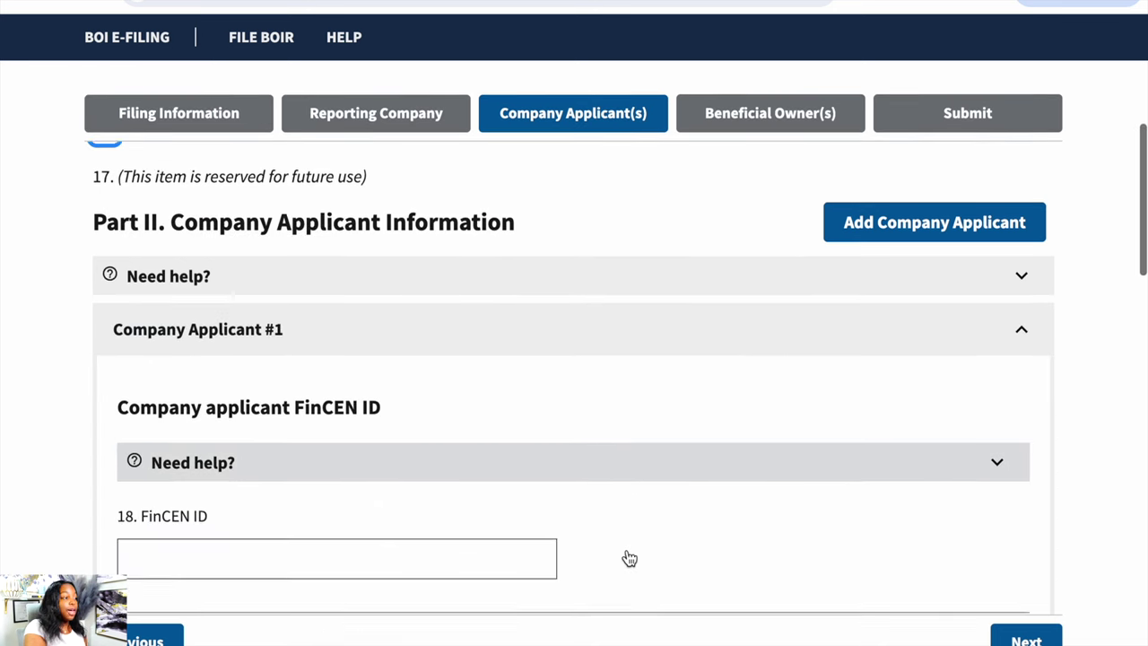
pyautogui.scroll(10, 630, 557)
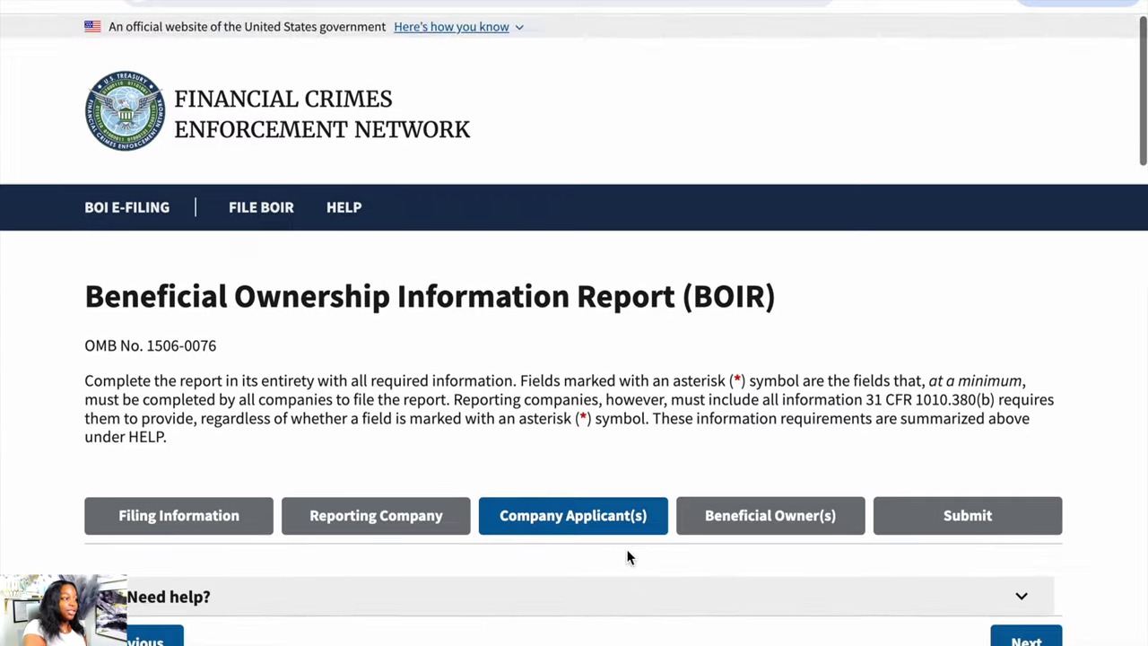
pyautogui.scroll(-5, 540, 475)
pyautogui.click(101, 276)
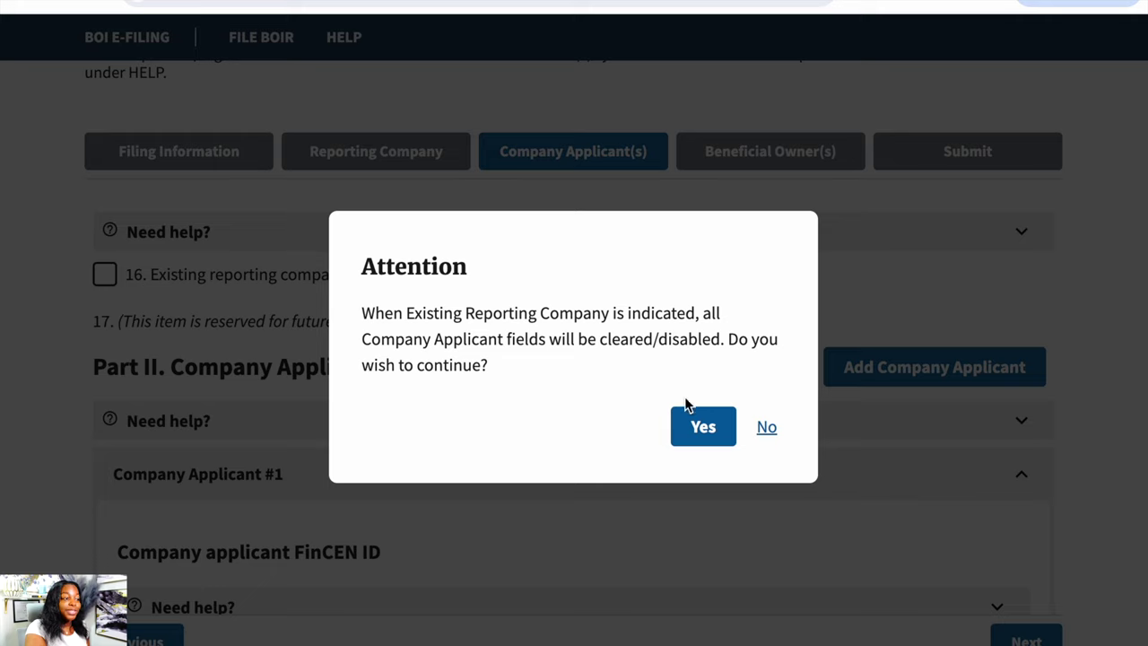
pyautogui.click(693, 428)
pyautogui.scroll(-10, 689, 418)
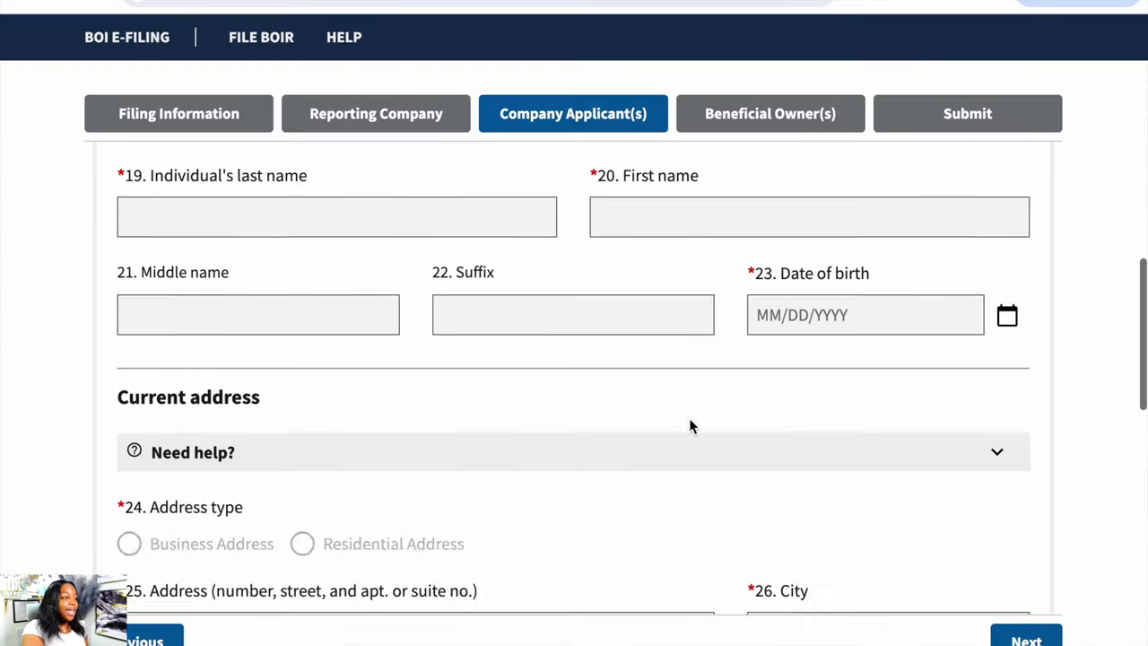
pyautogui.scroll(-3, 689, 425)
pyautogui.scroll(2, 859, 415)
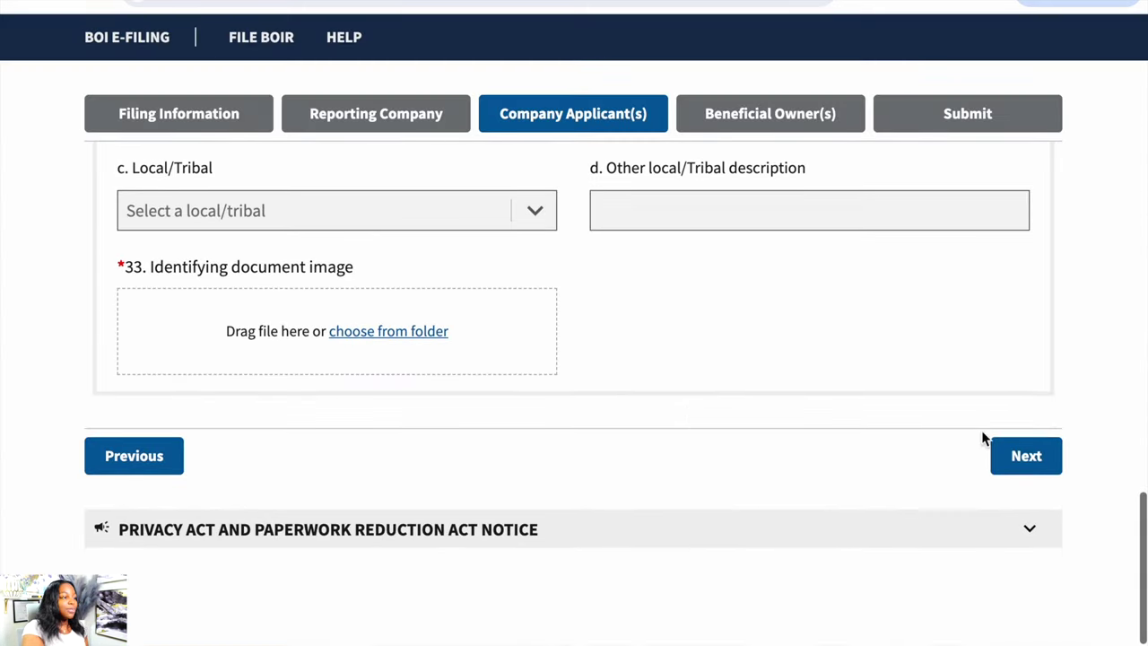
pyautogui.click(1027, 457)
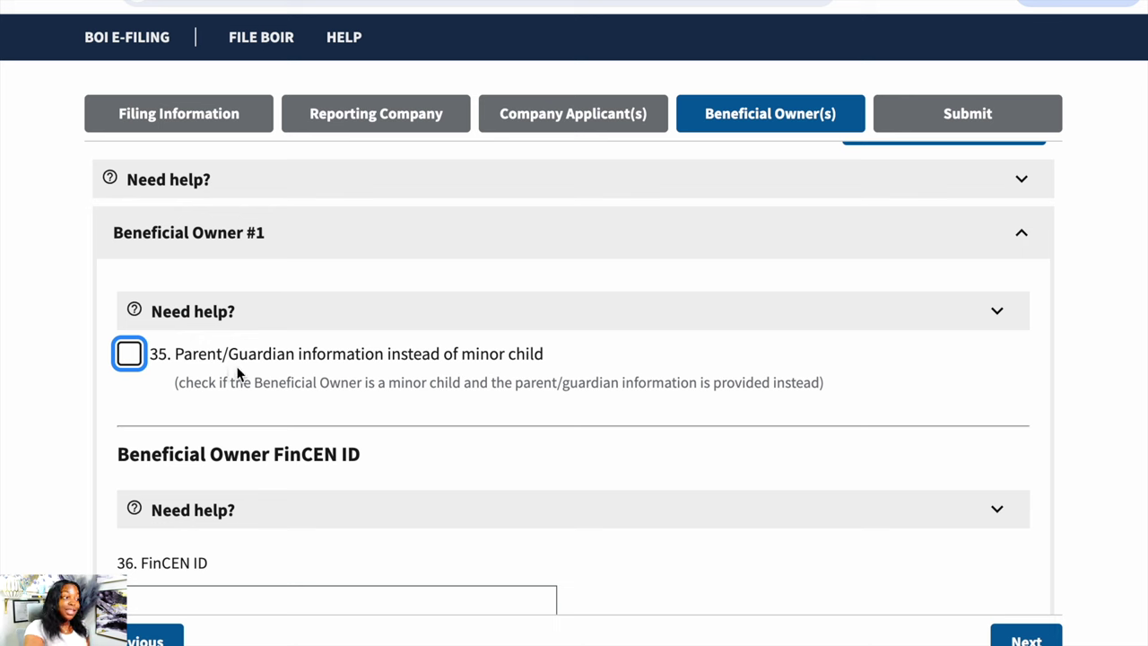
# - Fill in the beneficial owner's last name, date of birth, and home address with its state
pyautogui.scroll(-3, 160, 341)
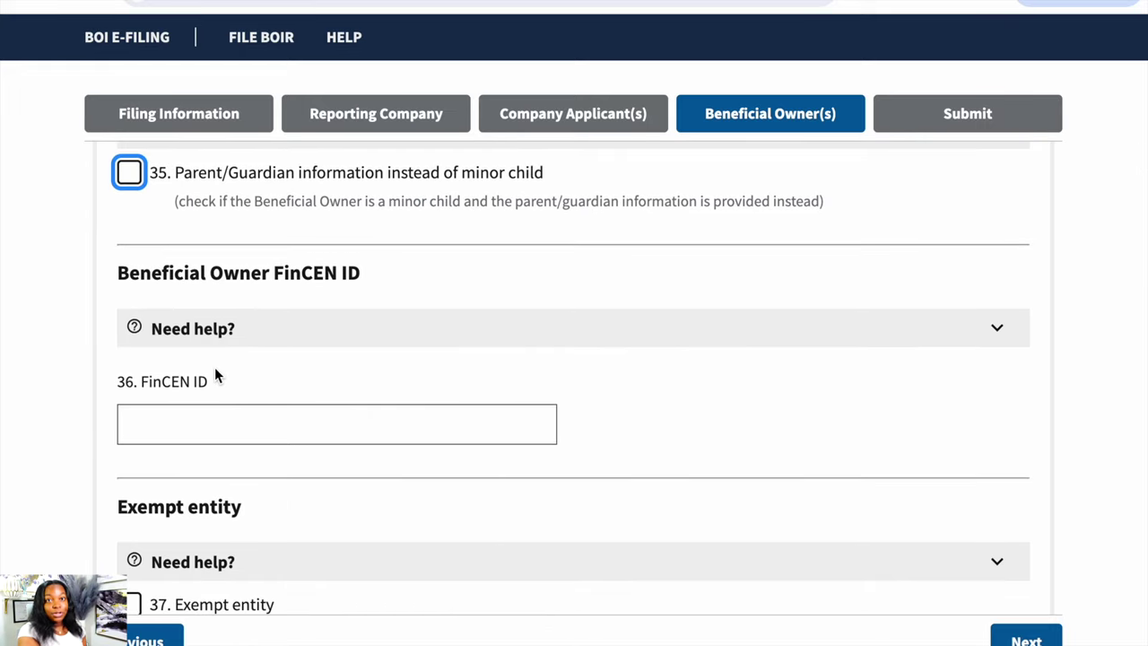
pyautogui.moveTo(216, 375)
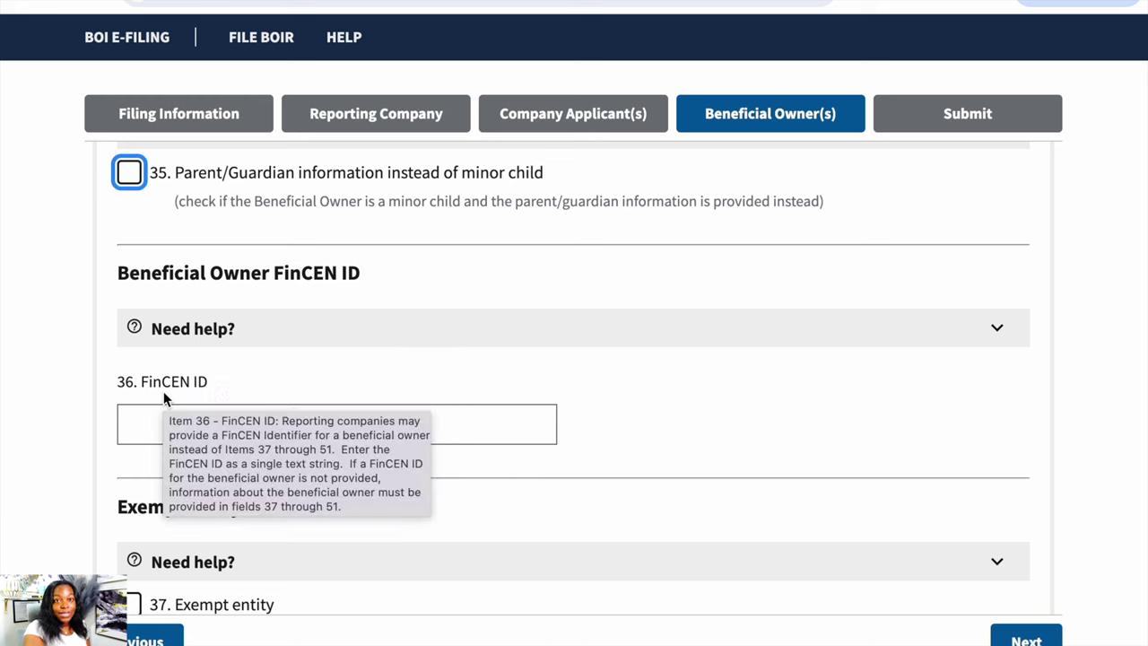
pyautogui.scroll(-5, 164, 399)
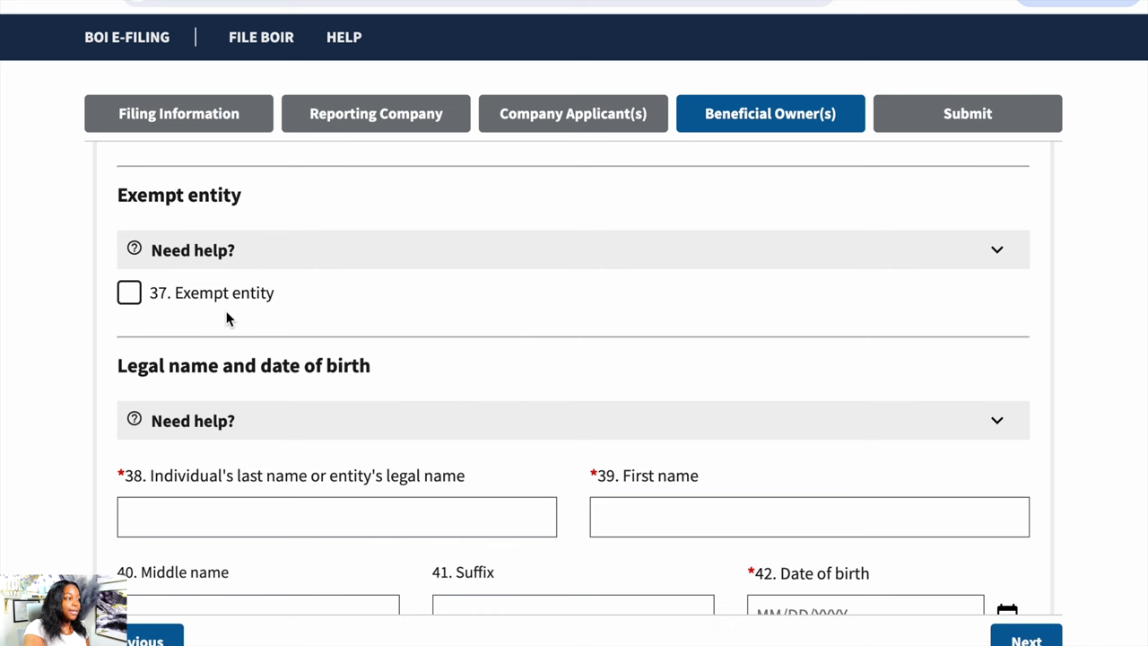
pyautogui.scroll(-3, 227, 319)
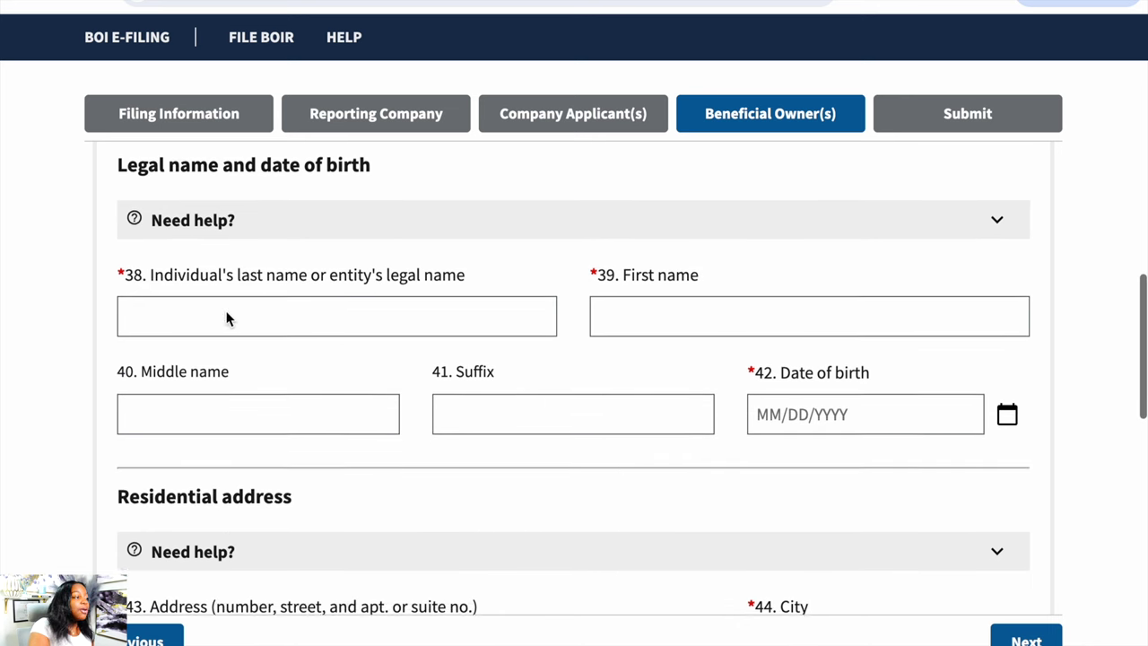
pyautogui.click(227, 311)
pyautogui.click(896, 401)
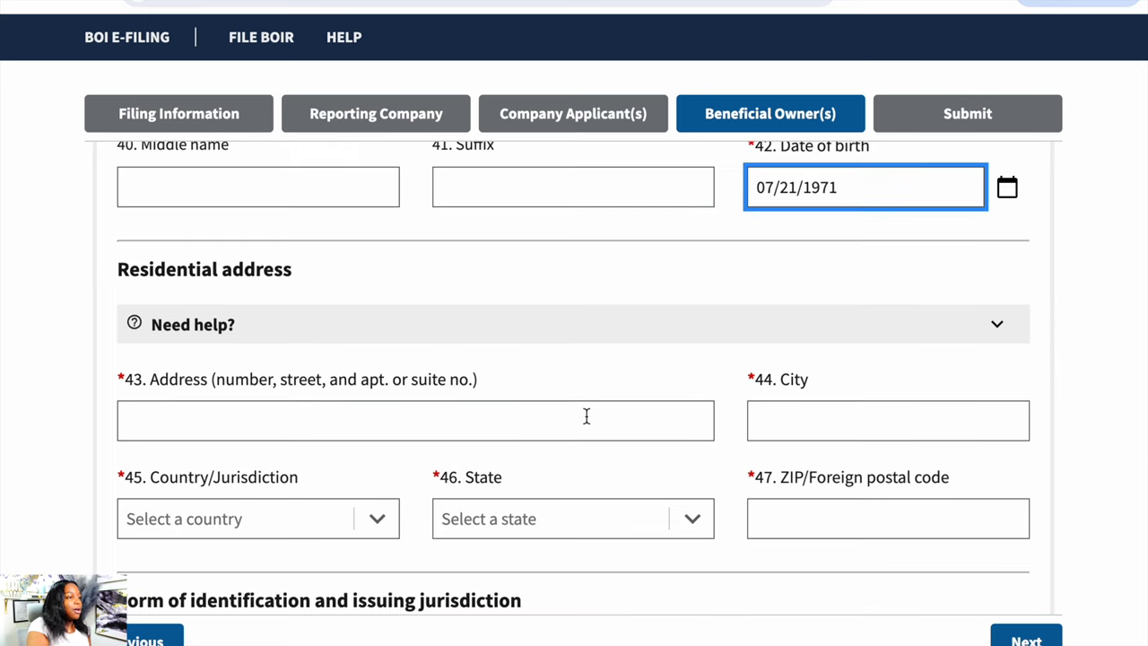
pyautogui.click(587, 418)
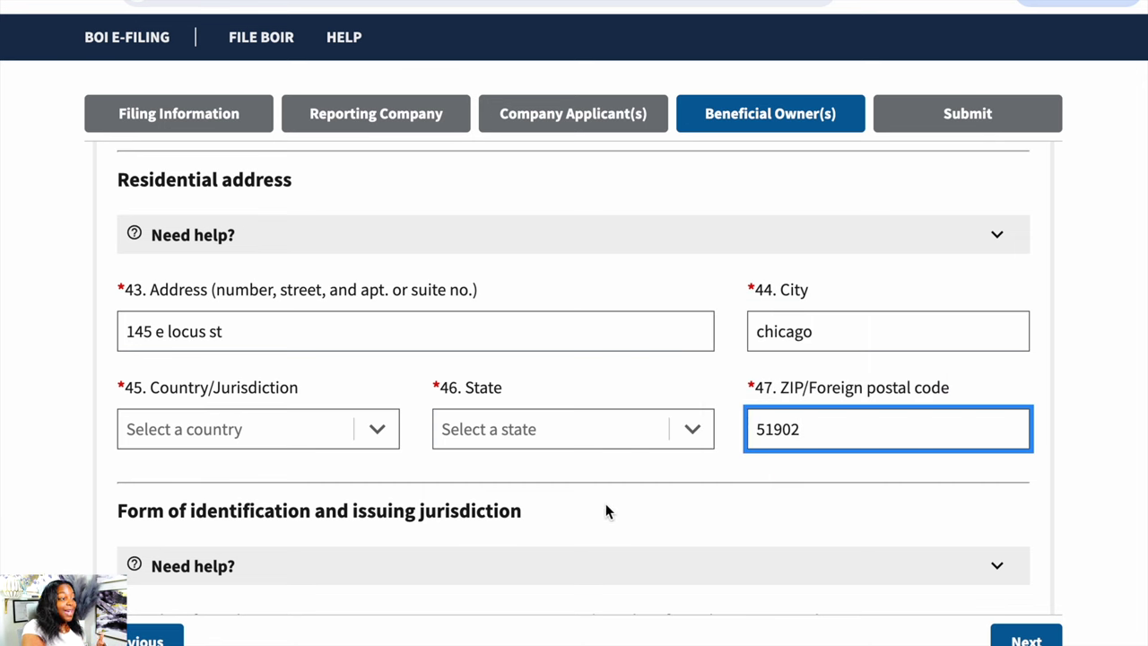
pyautogui.click(633, 432)
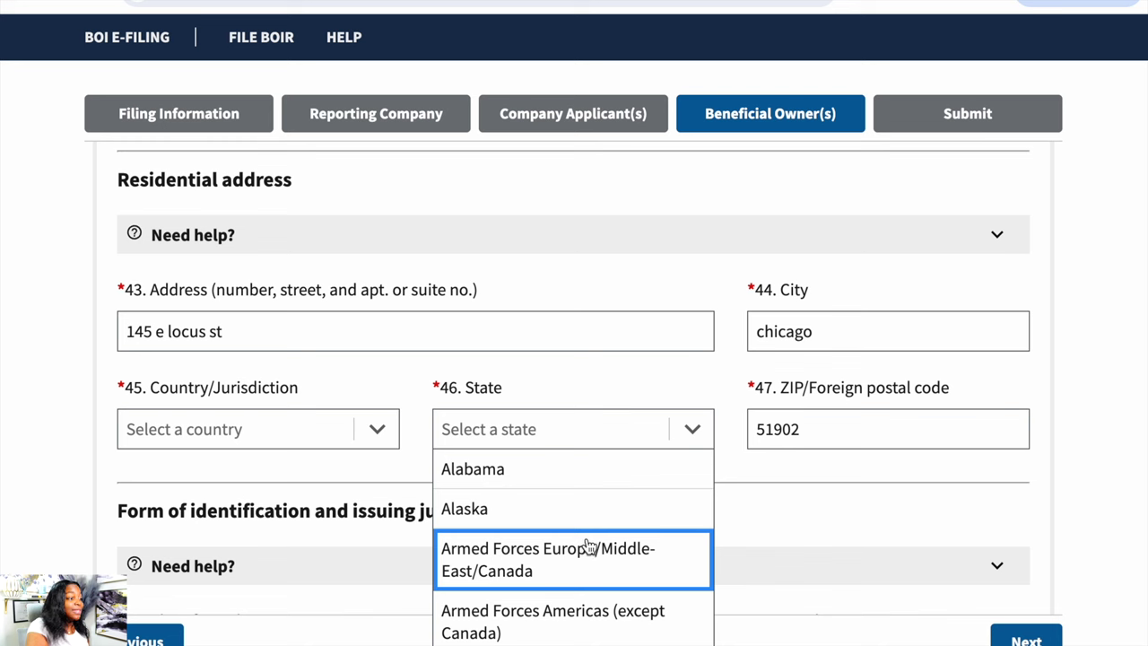
pyautogui.scroll(-5, 589, 545)
pyautogui.scroll(-4, 589, 547)
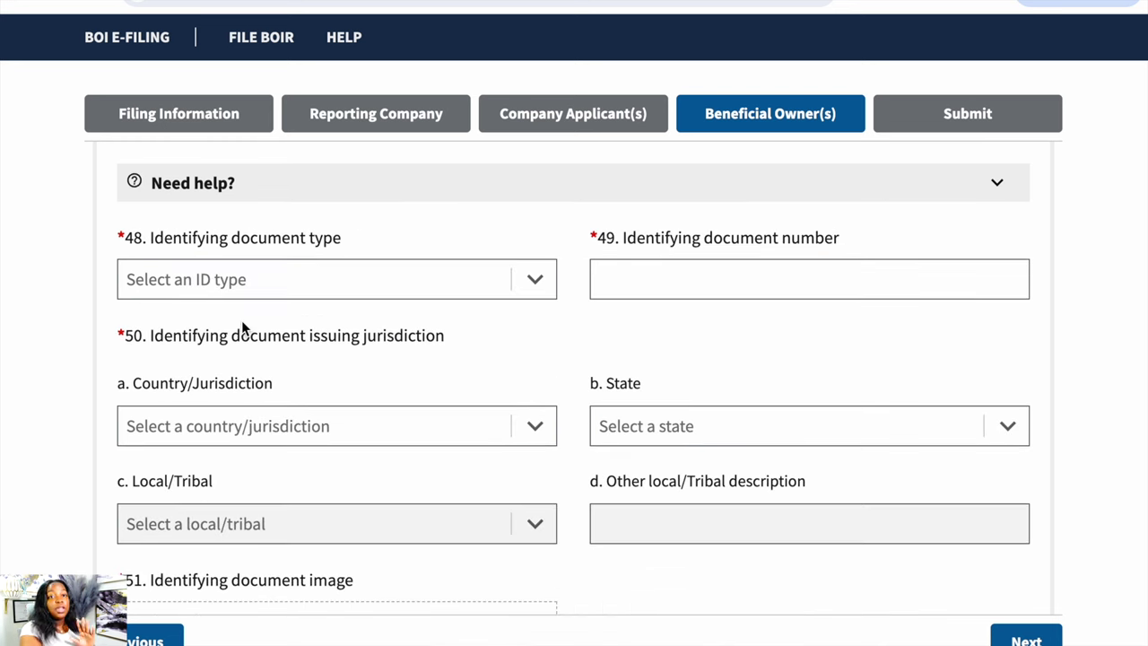
# - Set the owner's ID to a State issued driver's license with its number, issued in Illinois
pyautogui.click(262, 287)
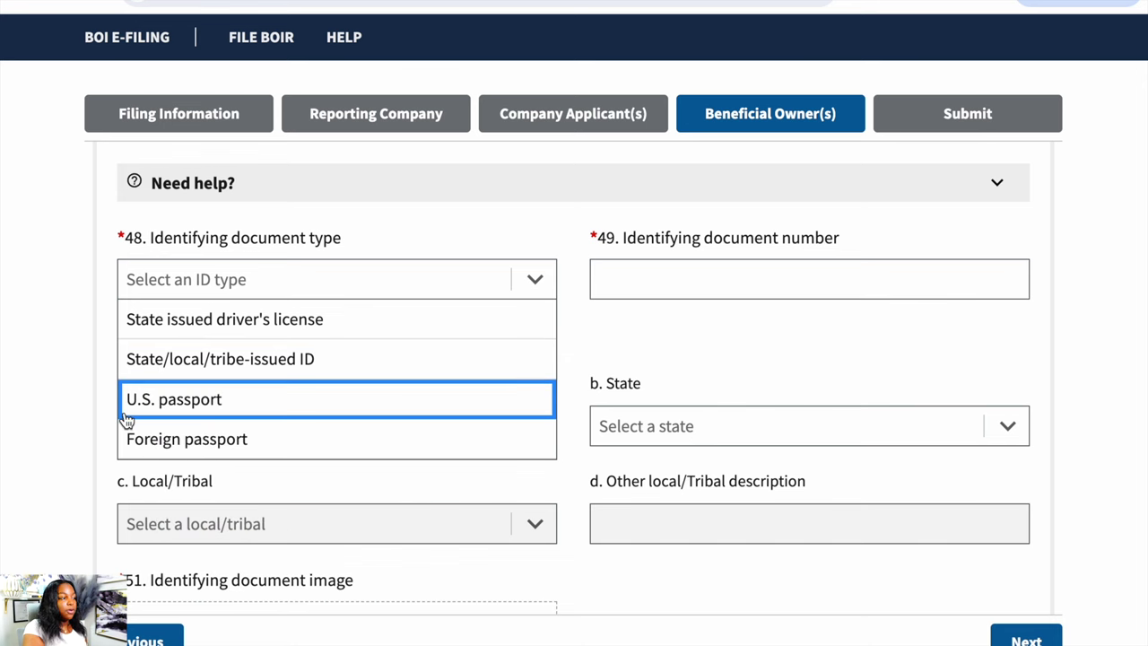
pyautogui.click(237, 319)
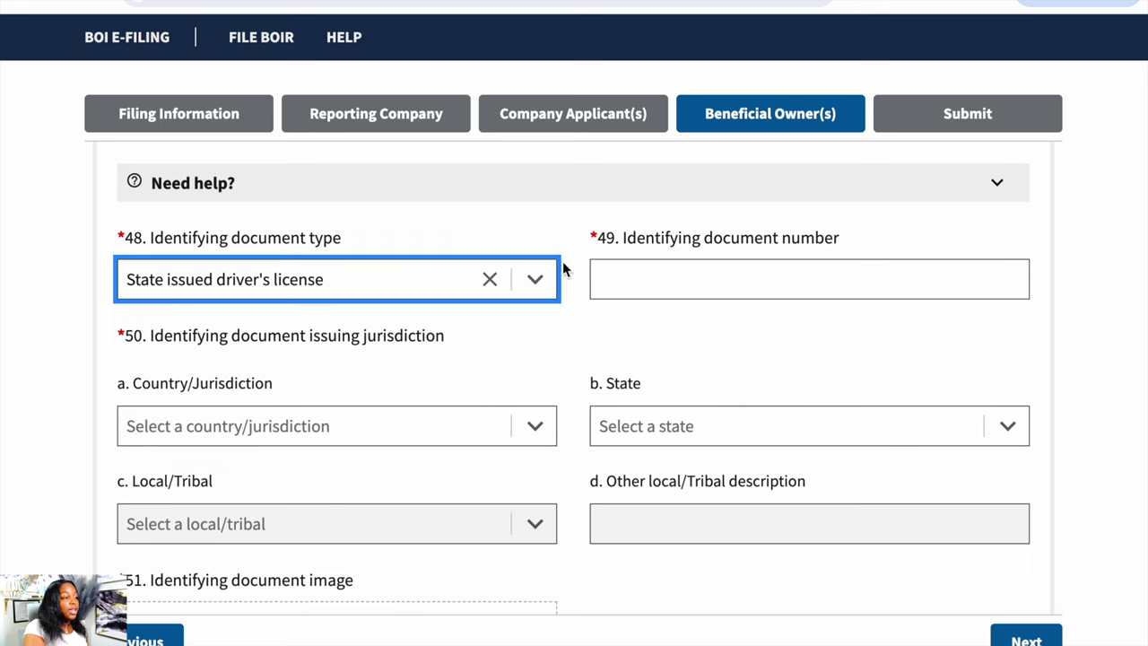
pyautogui.click(622, 281)
pyautogui.press('Tab')
pyautogui.scroll(-1, 359, 376)
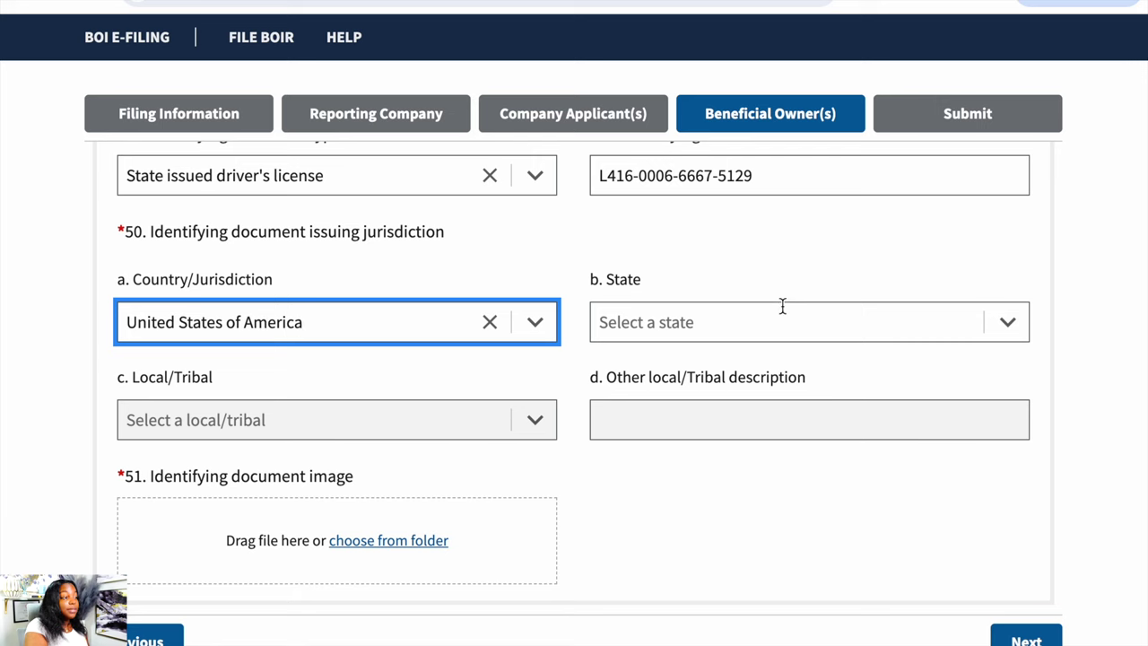
pyautogui.click(782, 307)
pyautogui.write('Illinois')
pyautogui.press('Return')
pyautogui.scroll(-1, 592, 493)
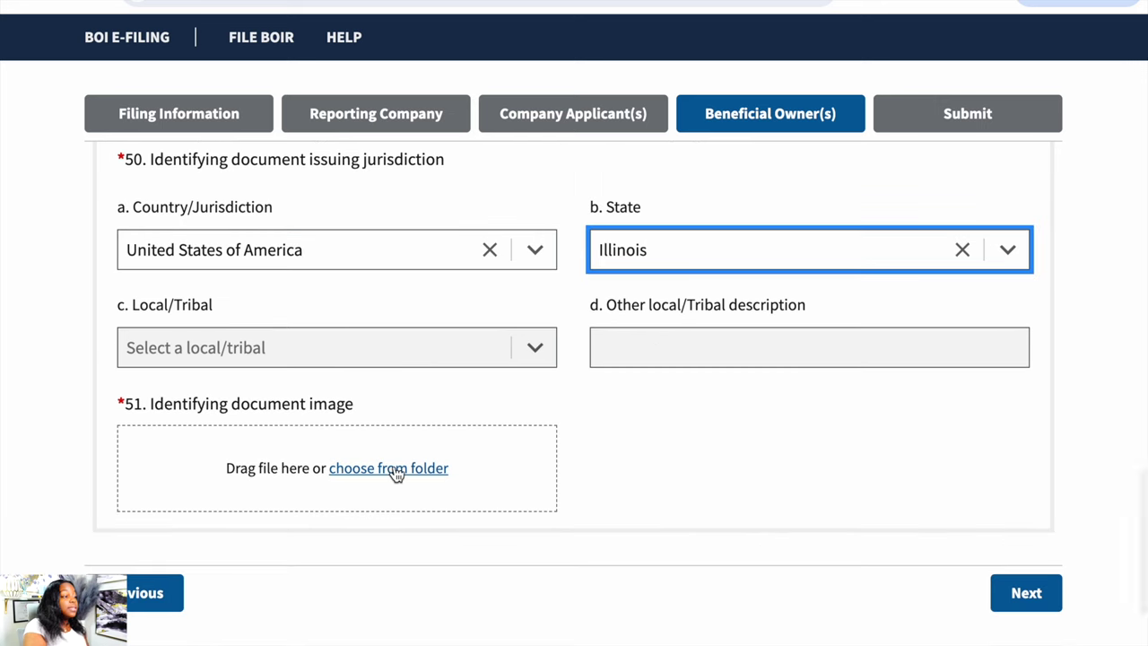
# - Attach attachment.png as the owner's ID image and advance to the Submit step
pyautogui.moveTo(397, 474)
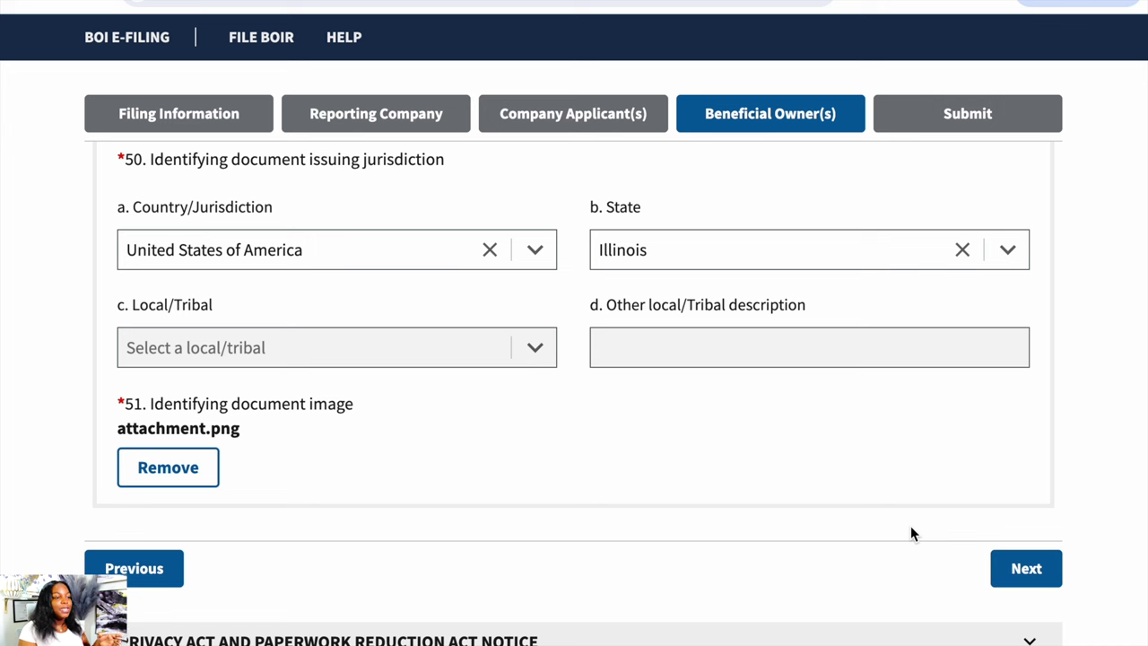
pyautogui.click(1028, 571)
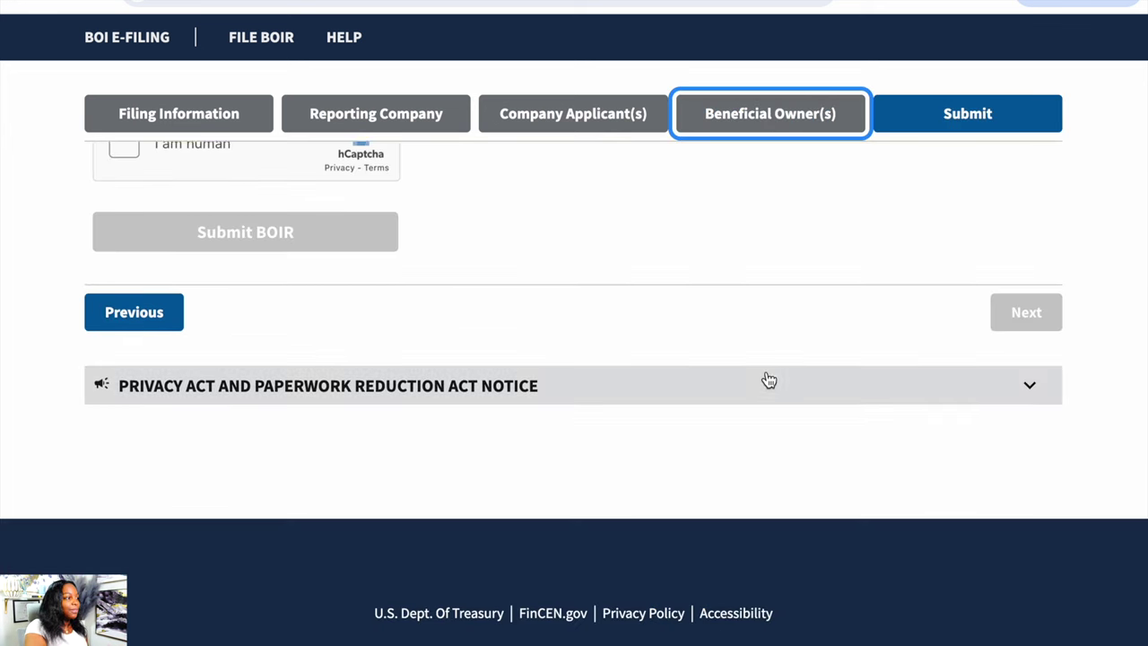
pyautogui.scroll(4, 768, 381)
pyautogui.scroll(5, 765, 370)
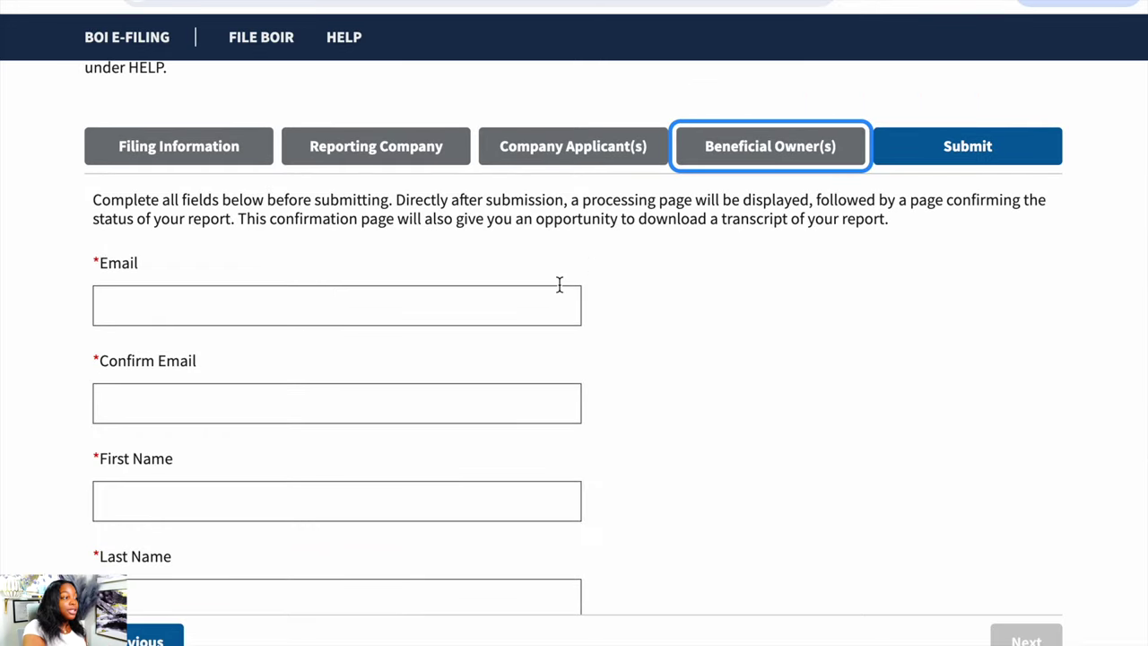
pyautogui.scroll(-3, 559, 285)
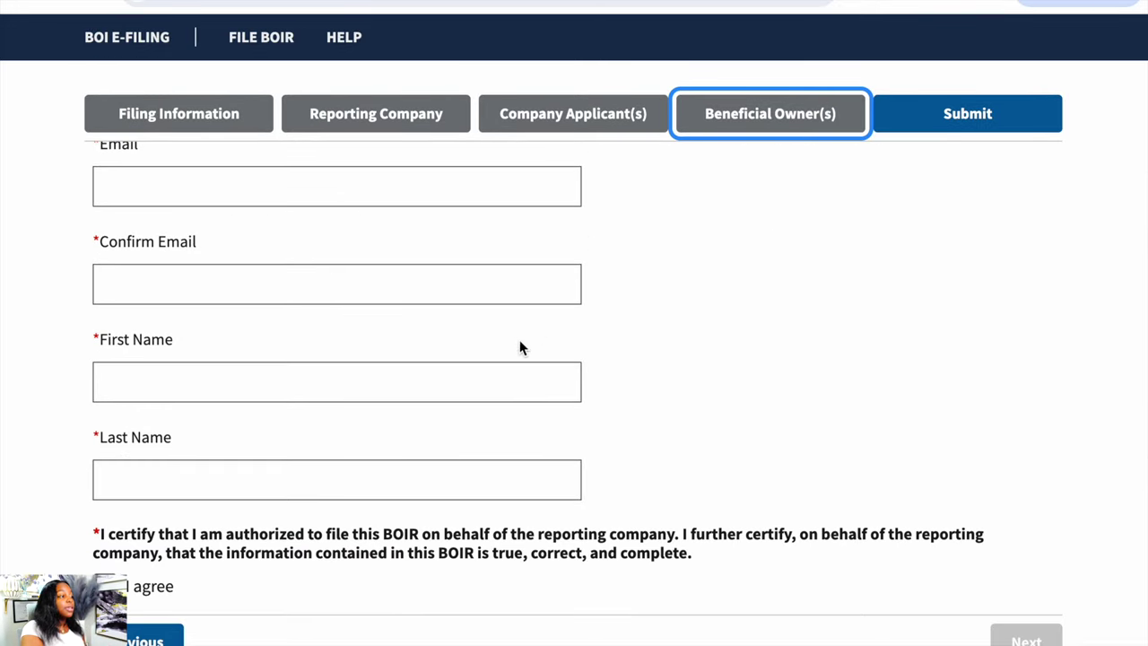
pyautogui.scroll(-2, 514, 375)
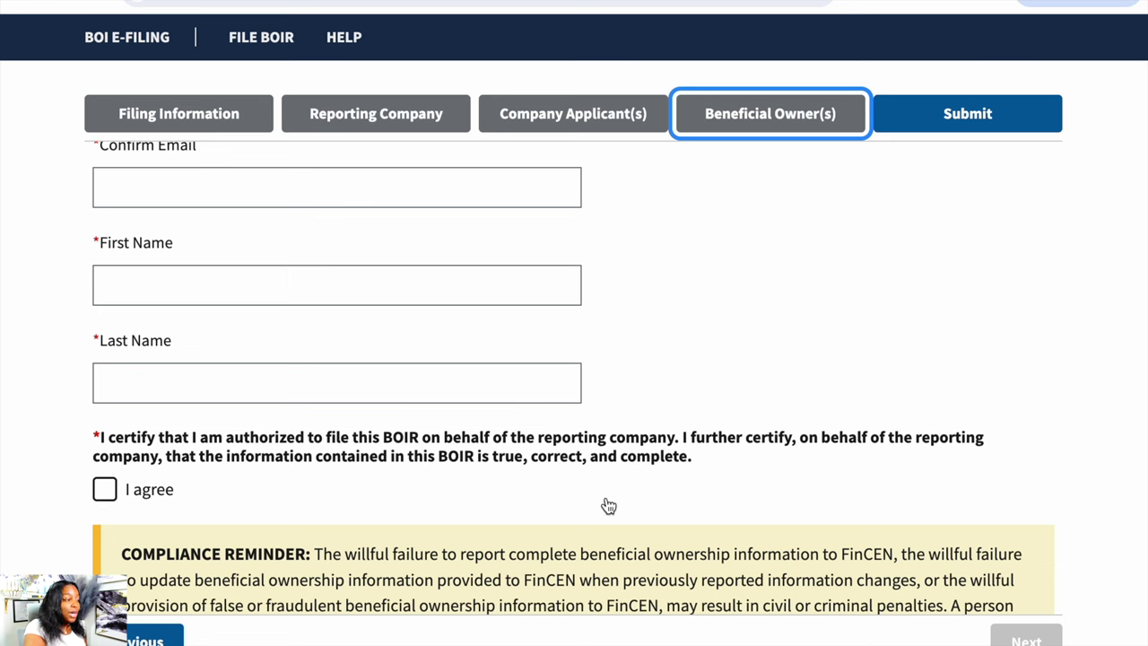
pyautogui.scroll(-1, 608, 505)
pyautogui.scroll(-3, 160, 415)
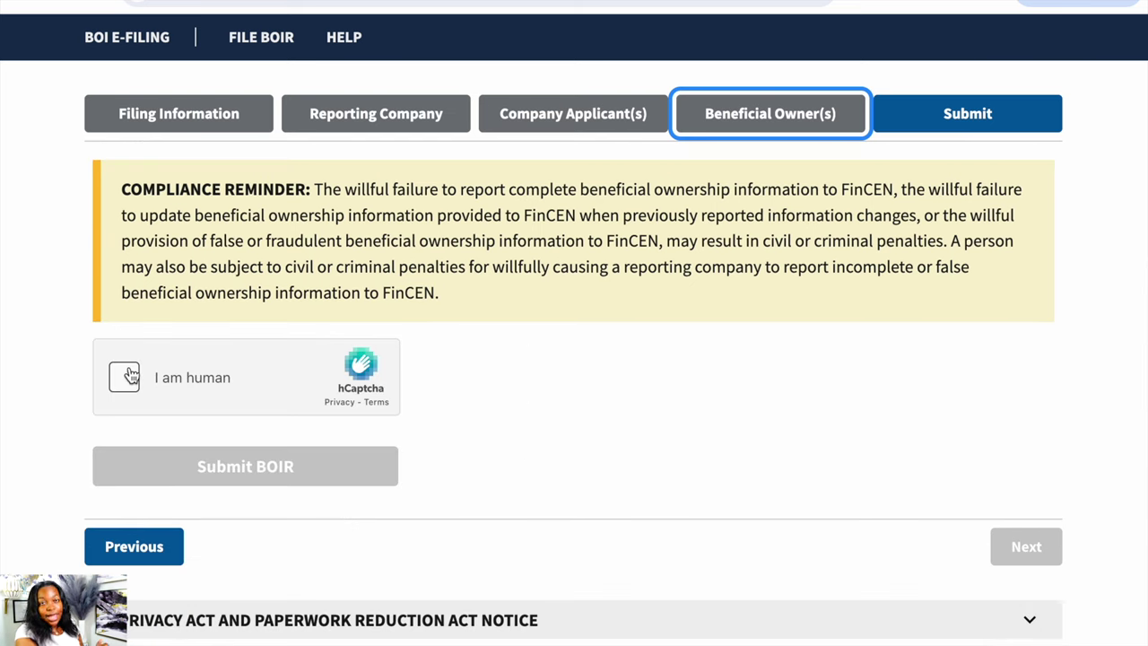